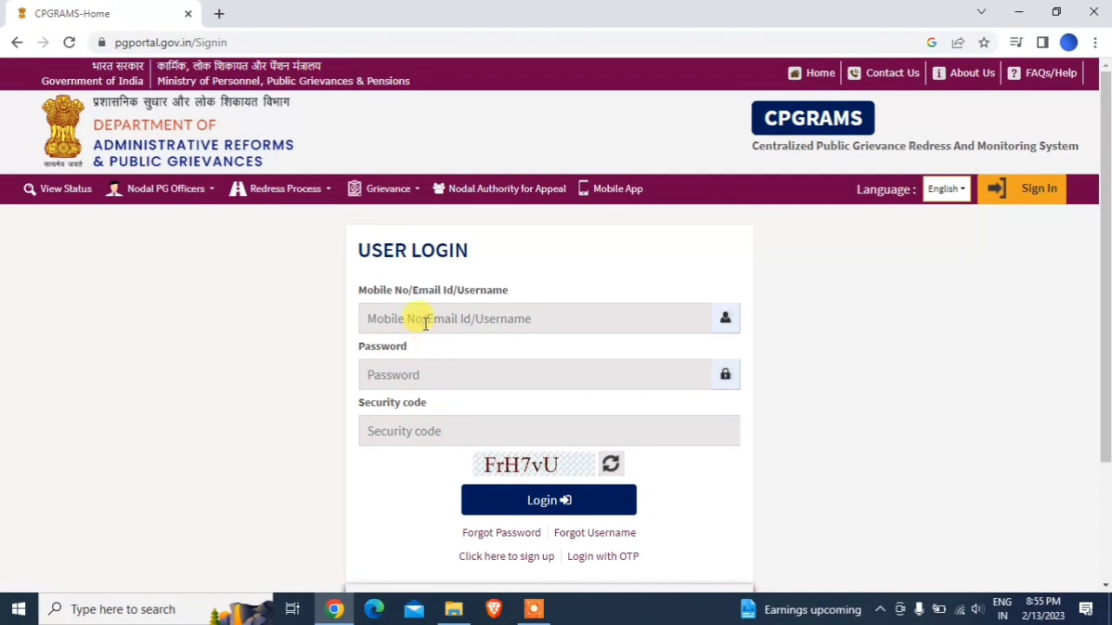
- Enter the registered mobile number, account password and captcha security code in the login form
{"action": "left_click", "coordinate": [422, 319]}
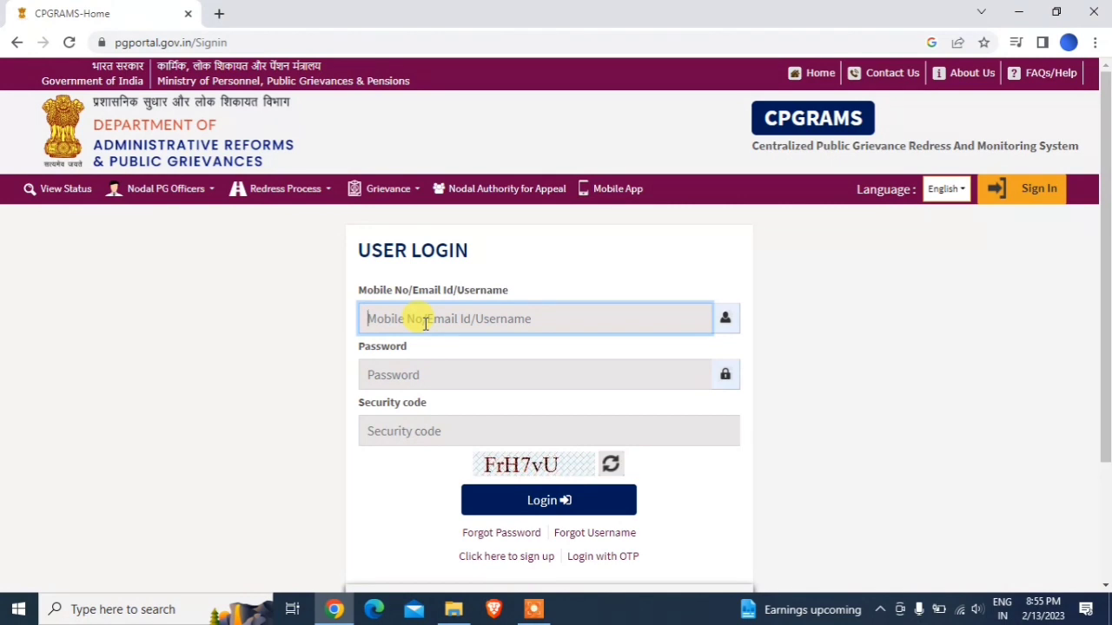
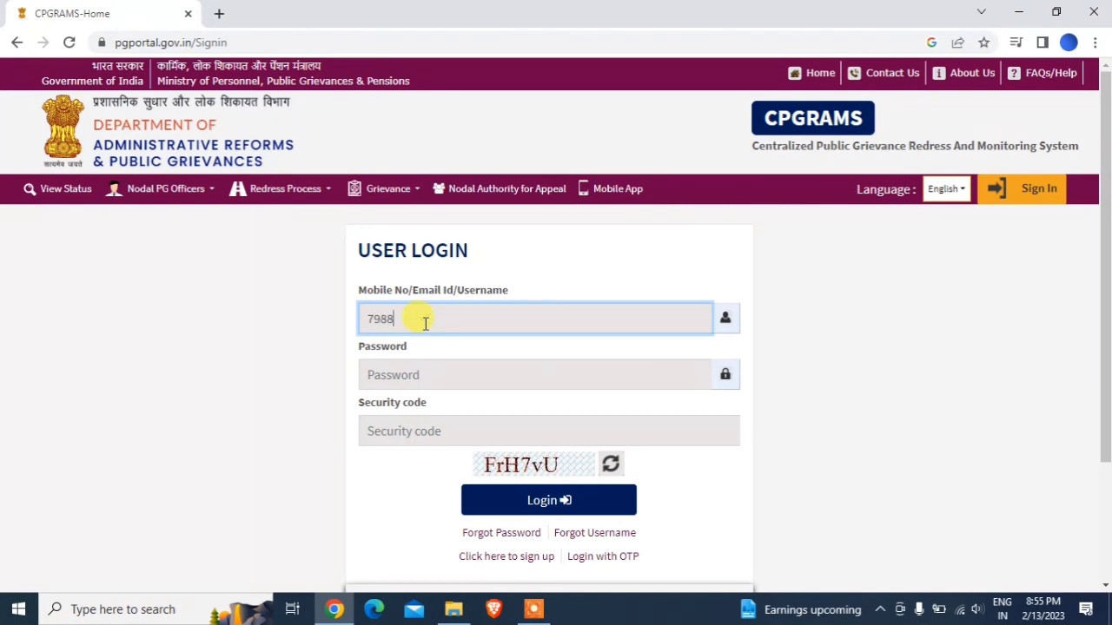
{"action": "left_click", "coordinate": [424, 371]}
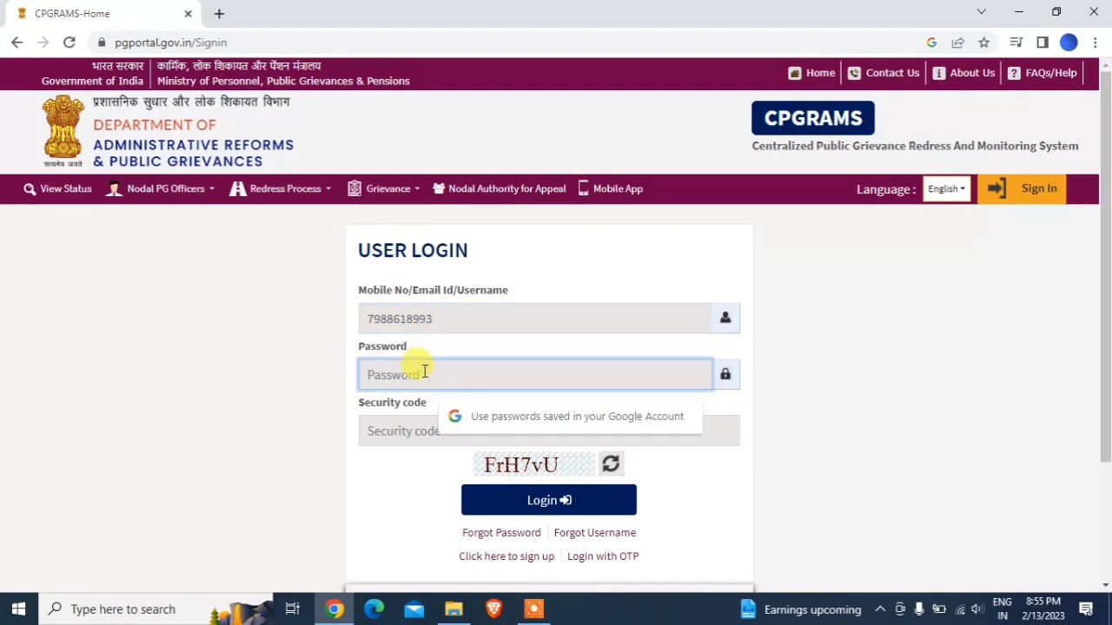
{"action": "type", "text": "••••"}
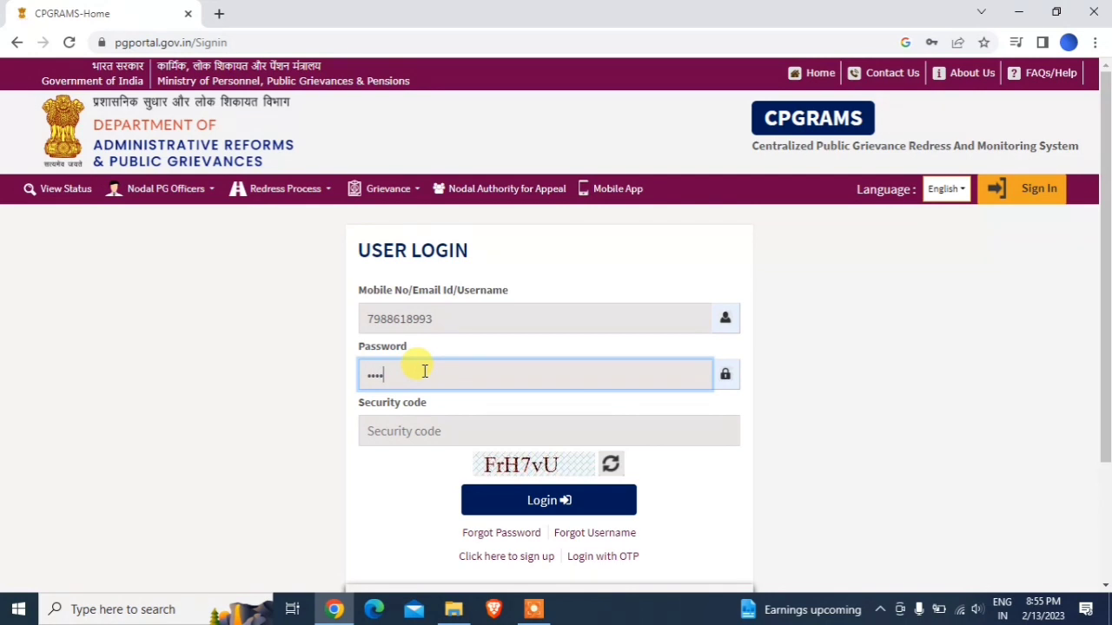
{"action": "type", "text": "•••••••"}
{"action": "key", "text": "Tab"}
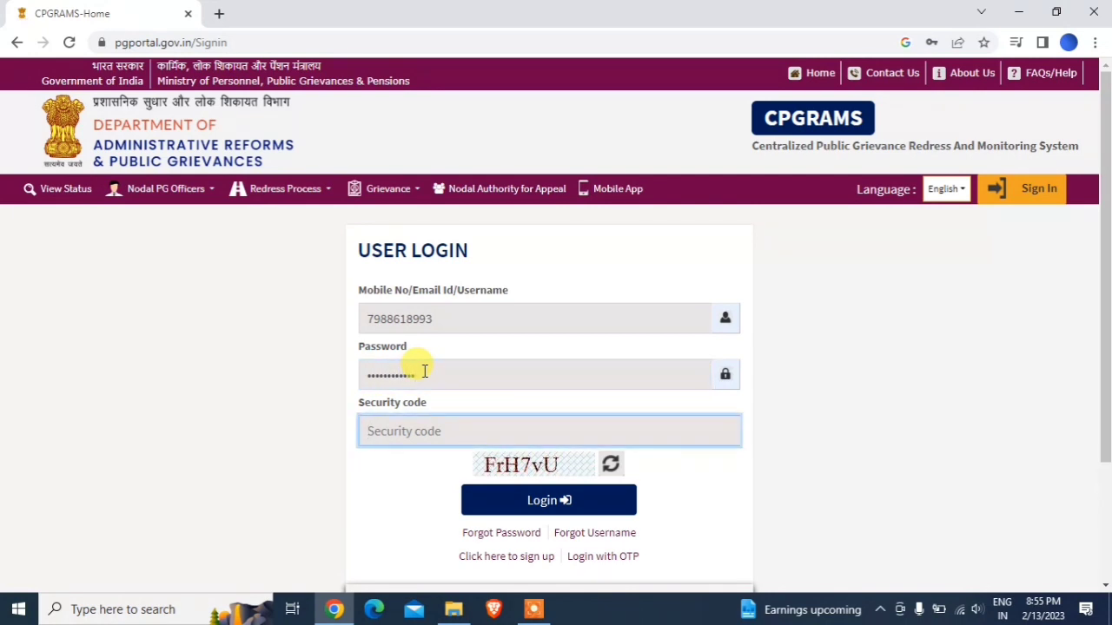
{"action": "type", "text": "FrH7vU"}
{"action": "left_click", "coordinate": [488, 559]}
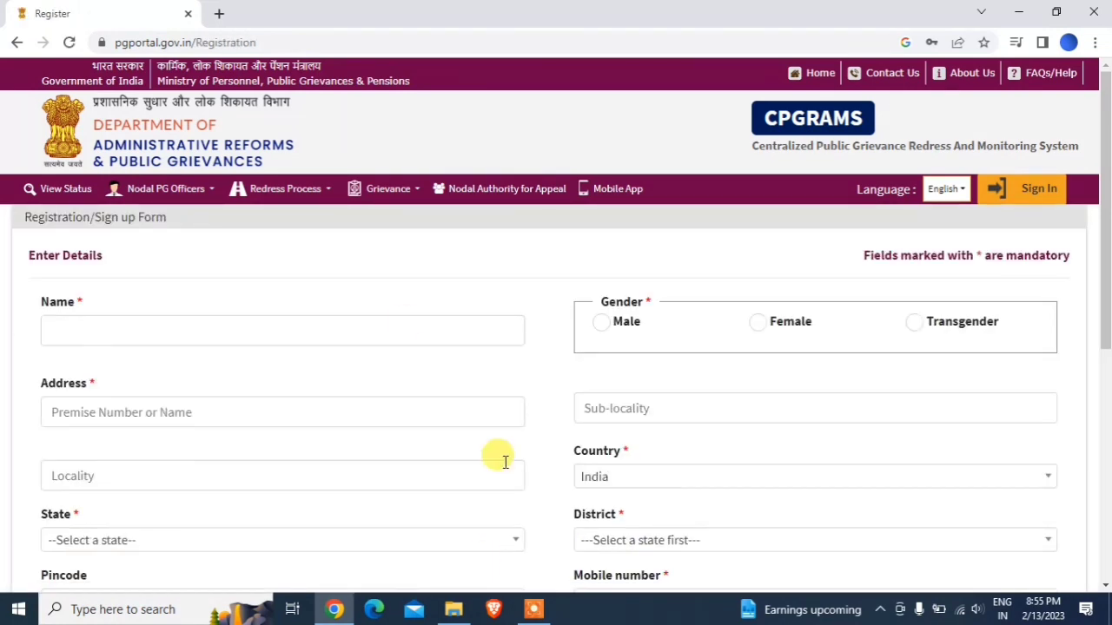
- Enter the applicant's full name and set the gender to Male
{"action": "left_click", "coordinate": [309, 341]}
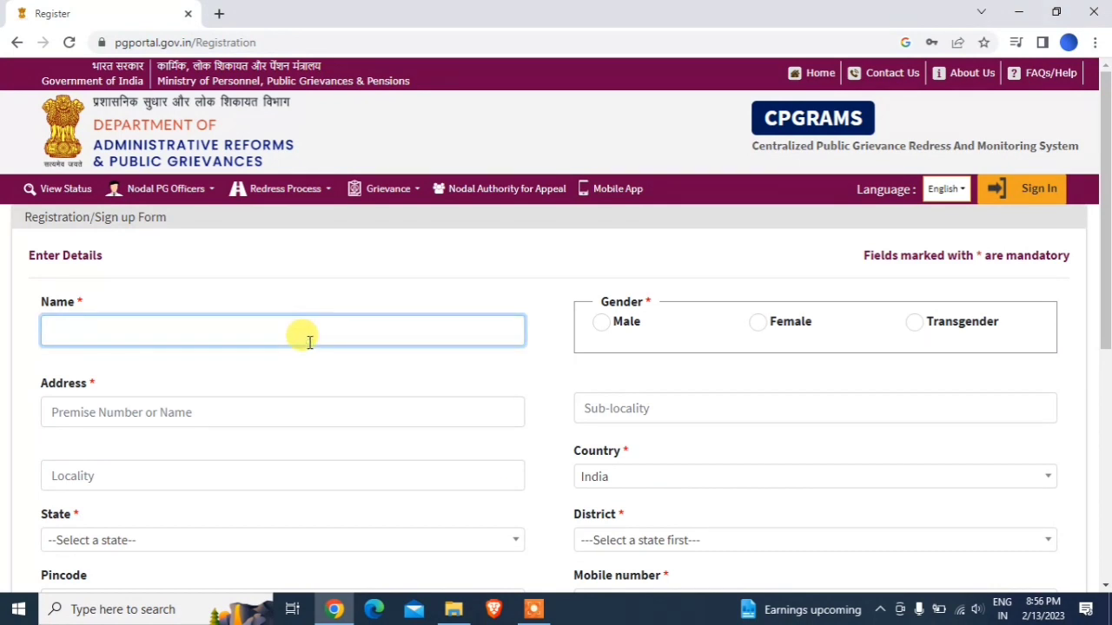
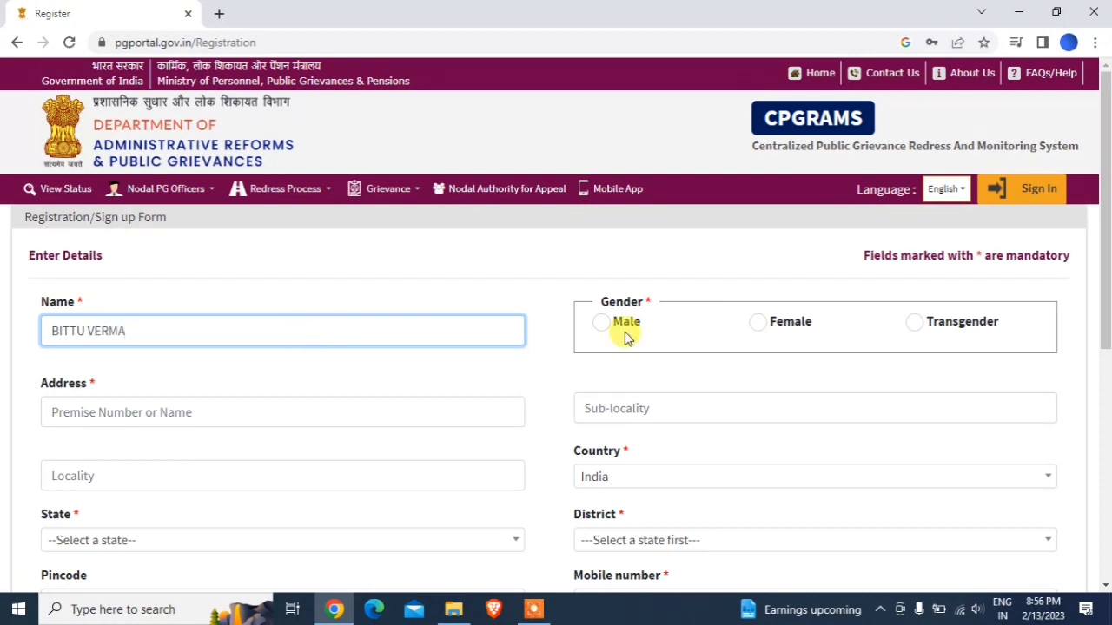
{"action": "left_click", "coordinate": [601, 326]}
- Fill in the address premise number, sub-locality and locality fields
{"action": "left_click", "coordinate": [367, 419]}
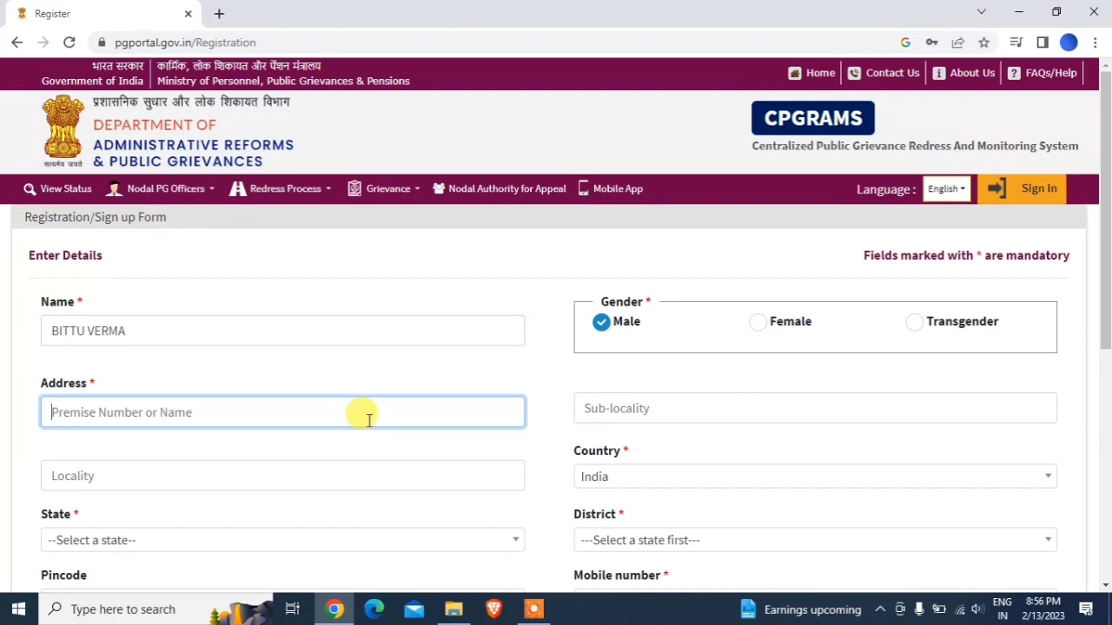
{"action": "key", "text": "Tab"}
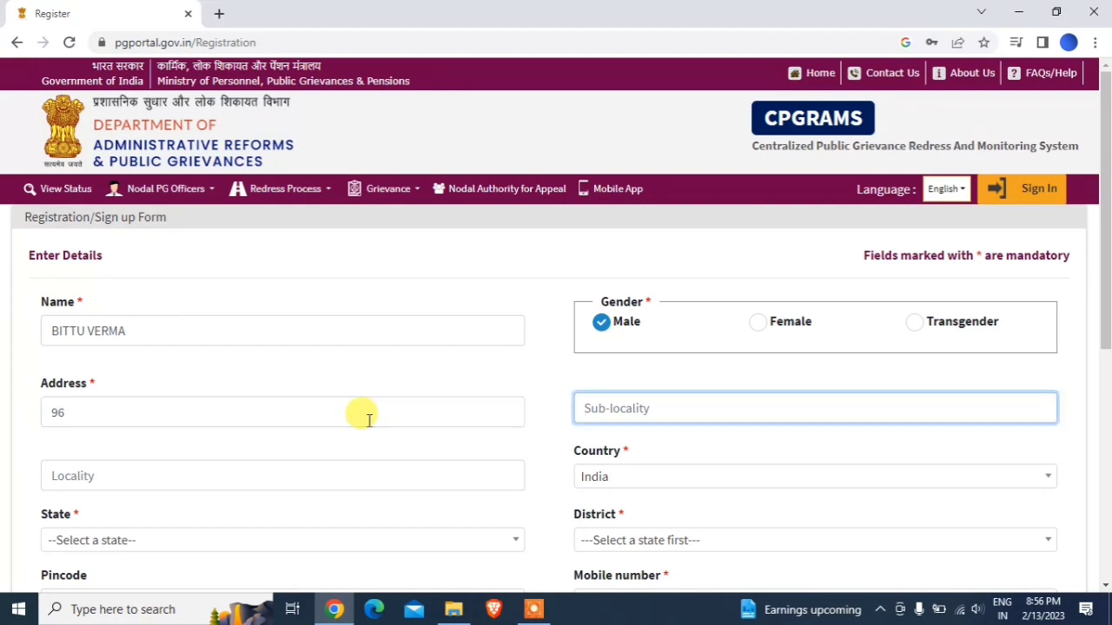
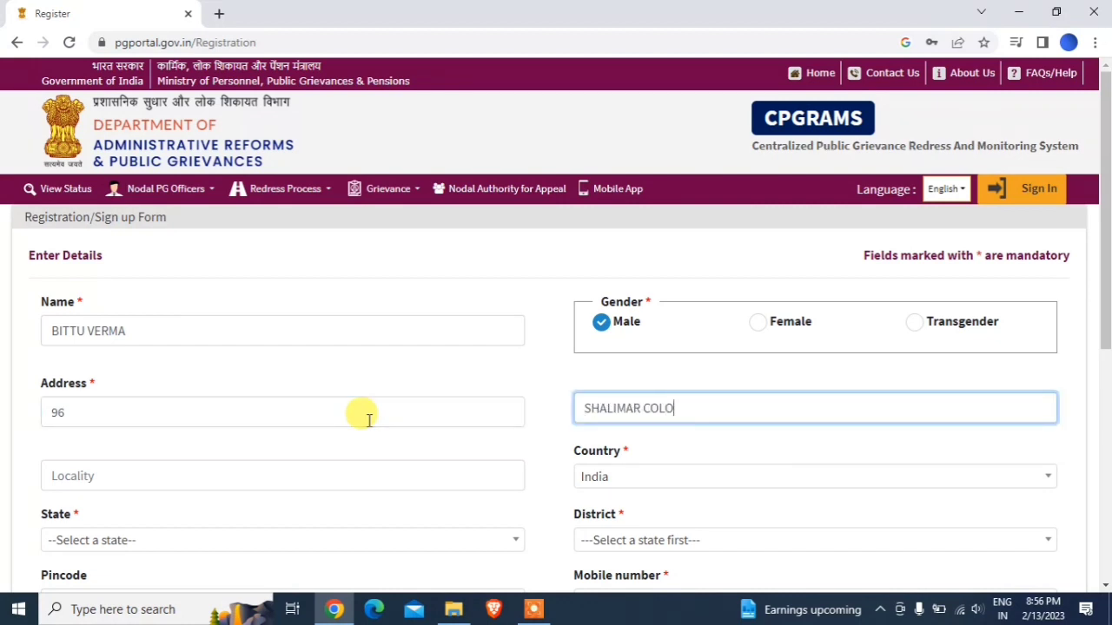
{"action": "key", "text": "Tab"}
{"action": "key", "text": "Tab"}
{"action": "key", "text": "Tab"}
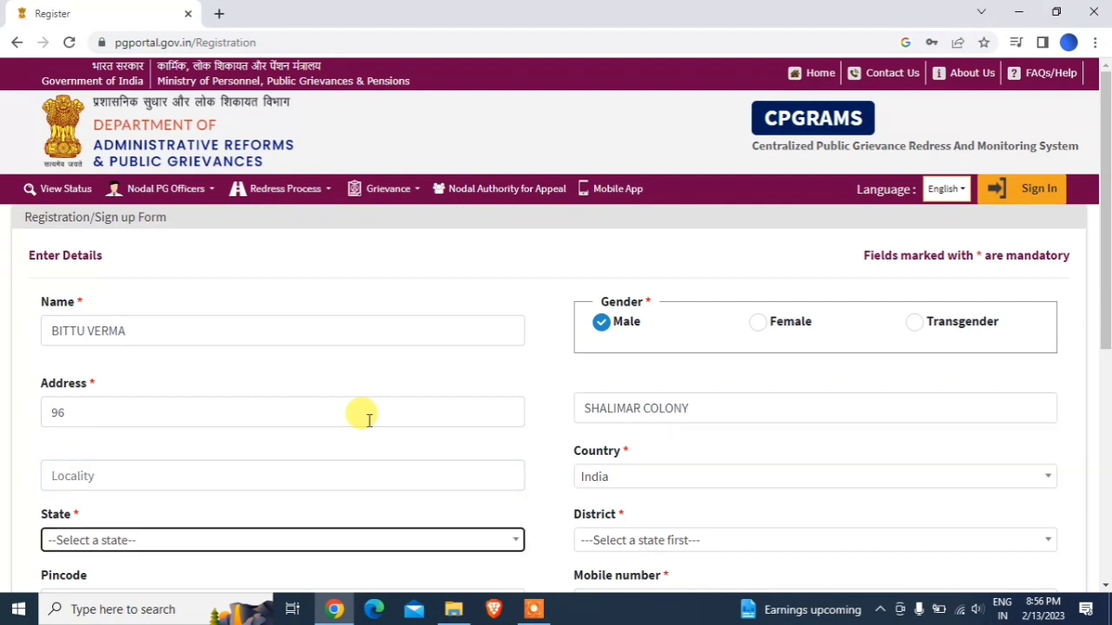
{"action": "key", "text": "shift+Tab"}
{"action": "key", "text": "shift+Tab"}
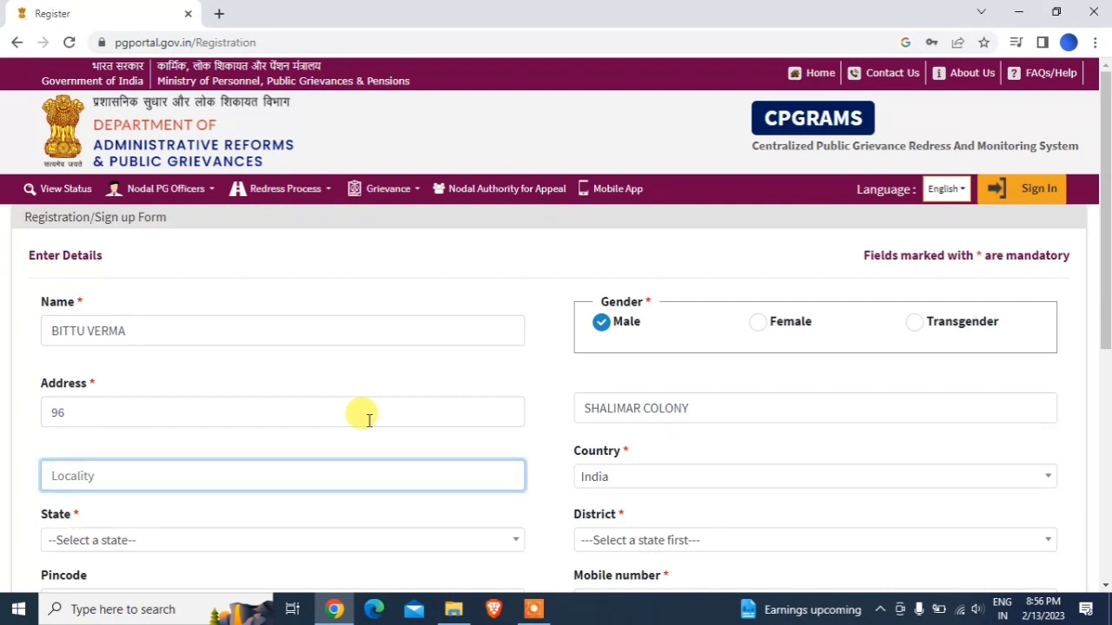
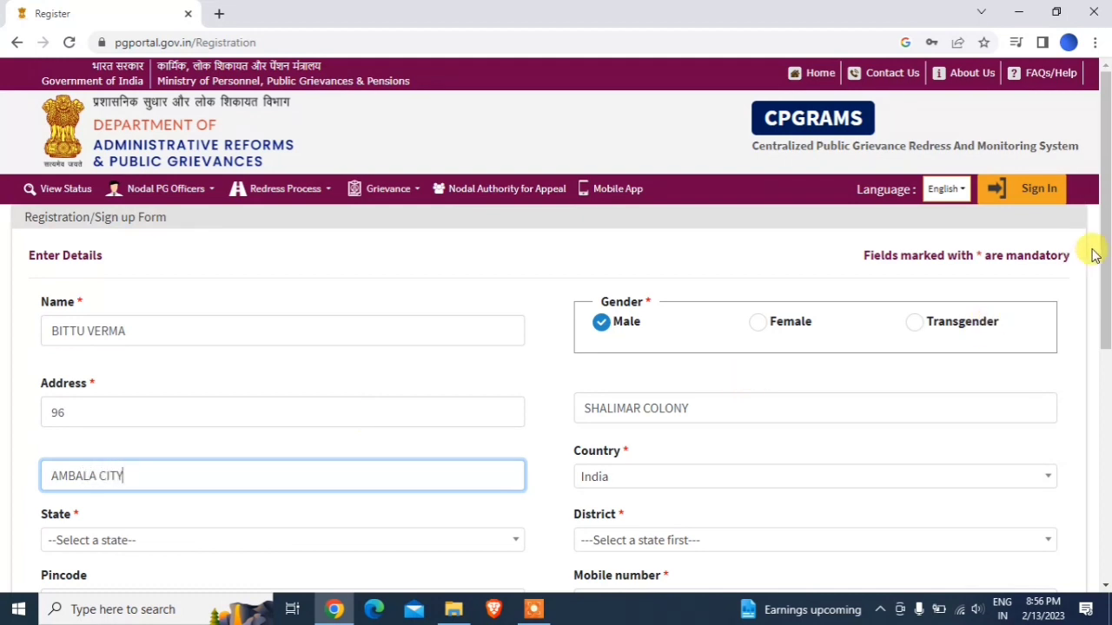
{"action": "left_click_drag", "start_coordinate": [1103, 250], "coordinate": [979, 375]}
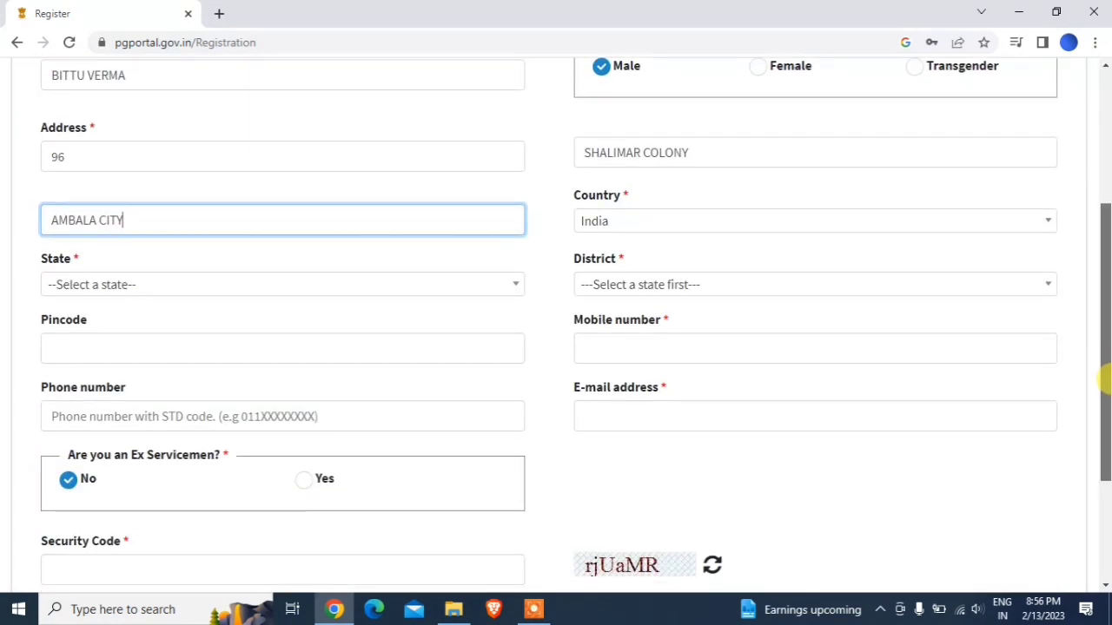
- Set the state to Haryana and the district to Ambala
{"action": "left_click", "coordinate": [443, 295]}
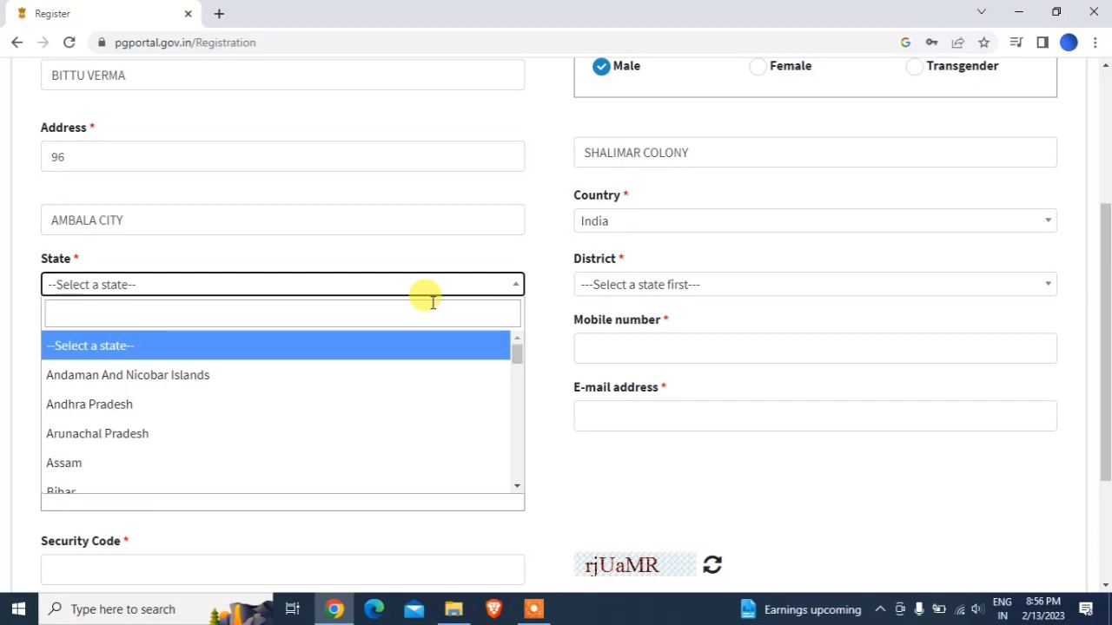
{"action": "left_click", "coordinate": [126, 314]}
{"action": "type", "text": "HA"}
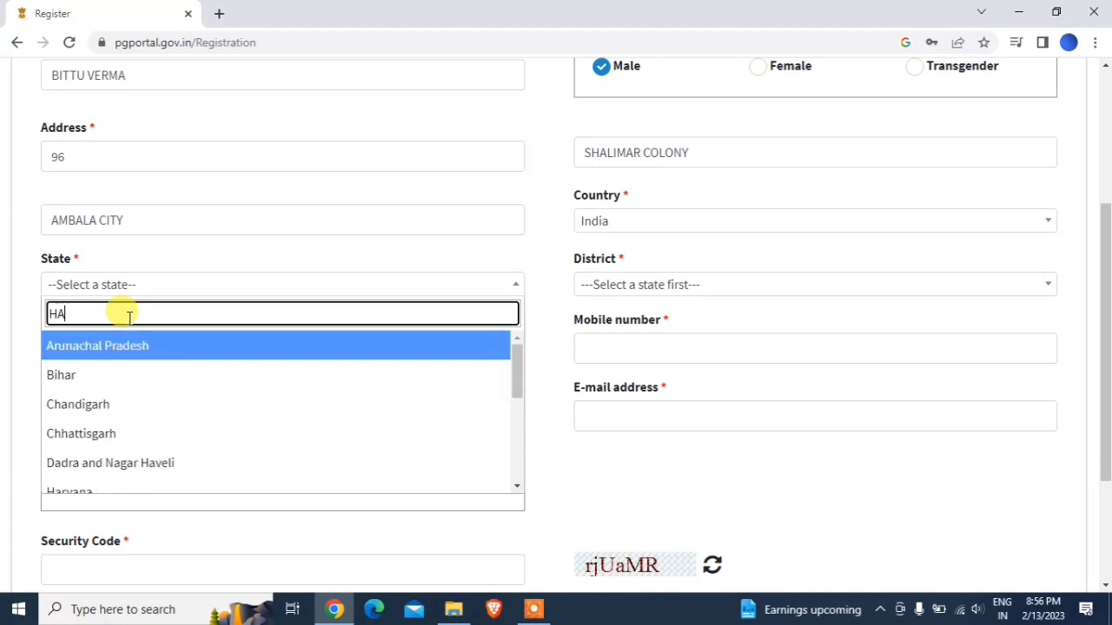
{"action": "type", "text": "RY"}
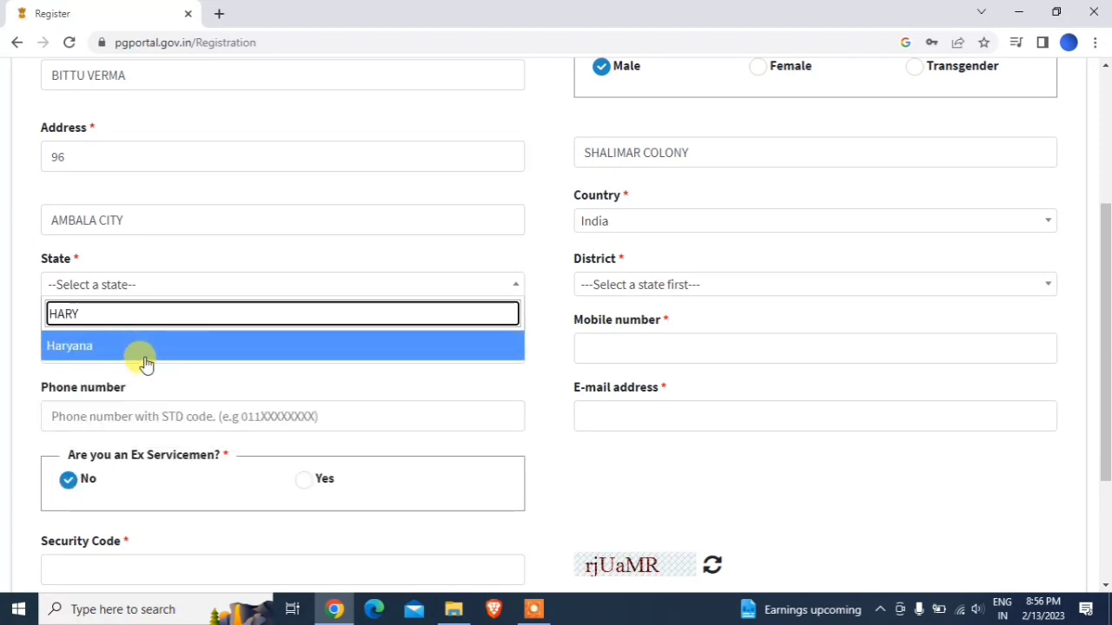
{"action": "left_click", "coordinate": [144, 356]}
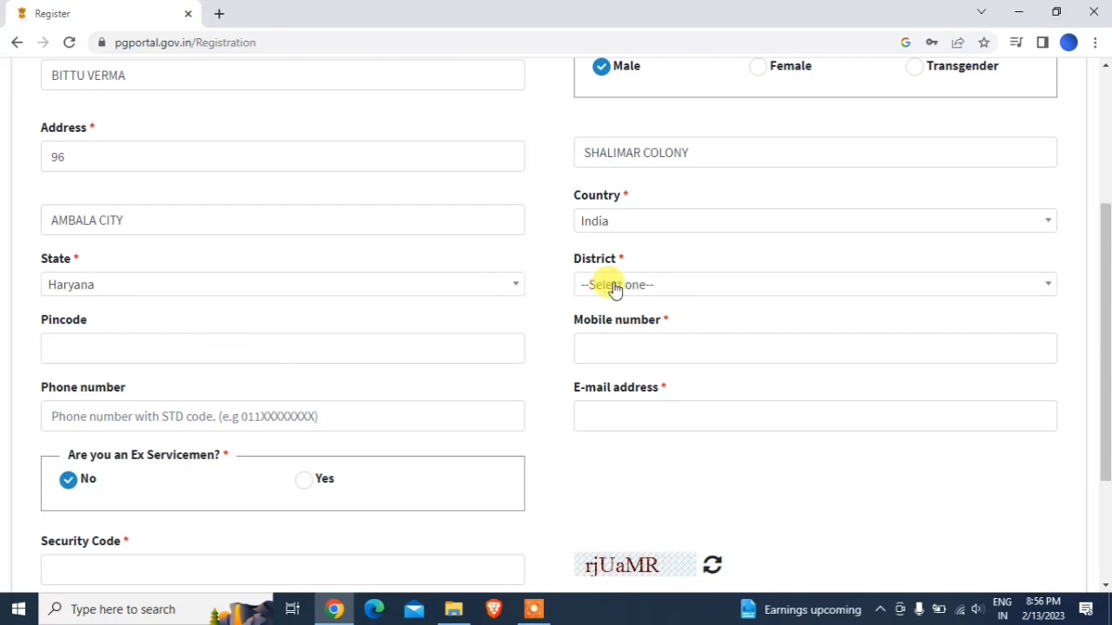
{"action": "left_click", "coordinate": [613, 284]}
{"action": "left_click", "coordinate": [615, 388]}
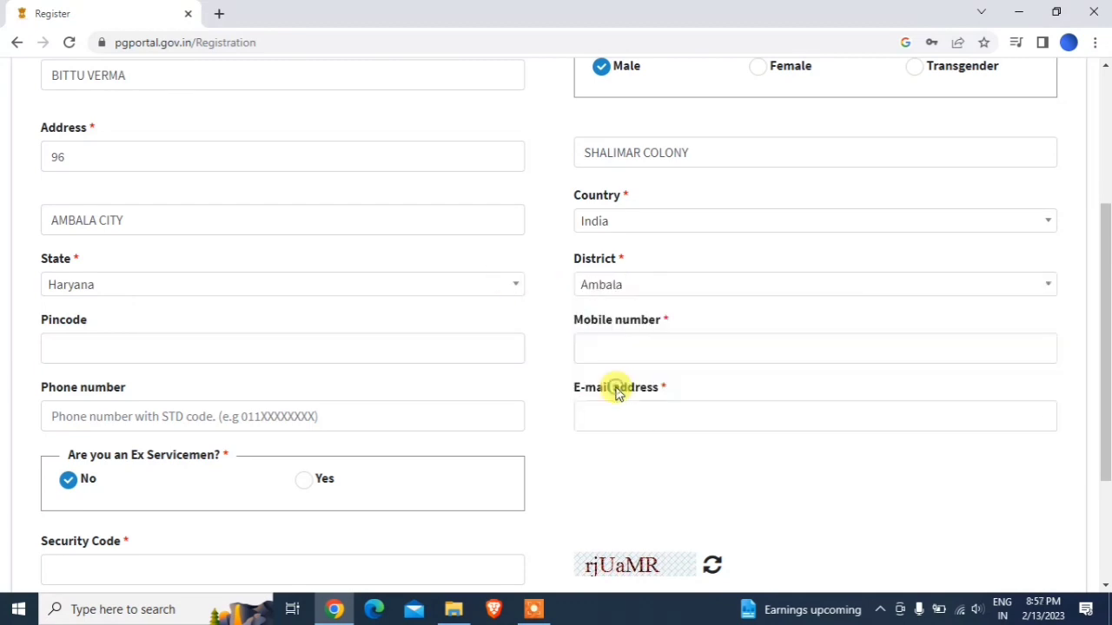
- Enter the pincode, mobile number and e-mail address
{"action": "left_click", "coordinate": [440, 344]}
{"action": "type", "text": "134003"}
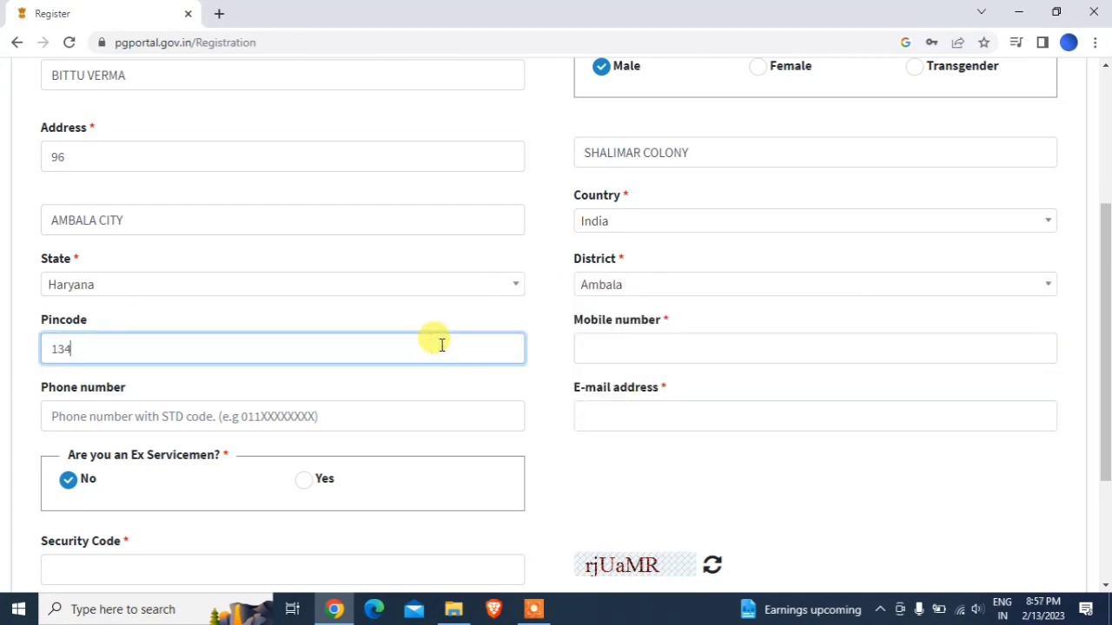
{"action": "left_click", "coordinate": [693, 346]}
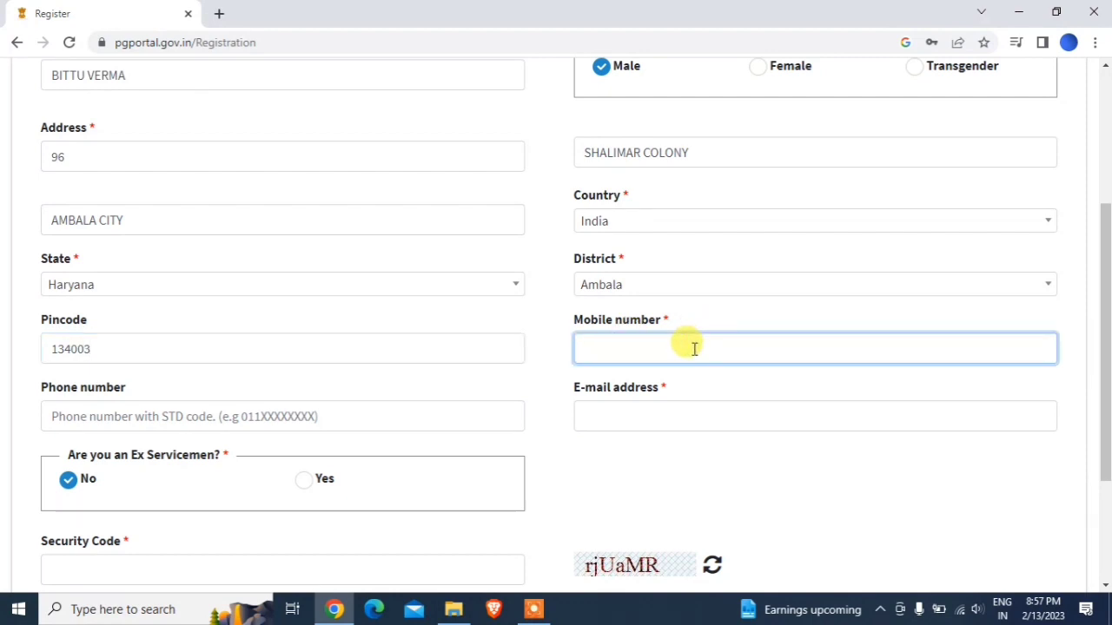
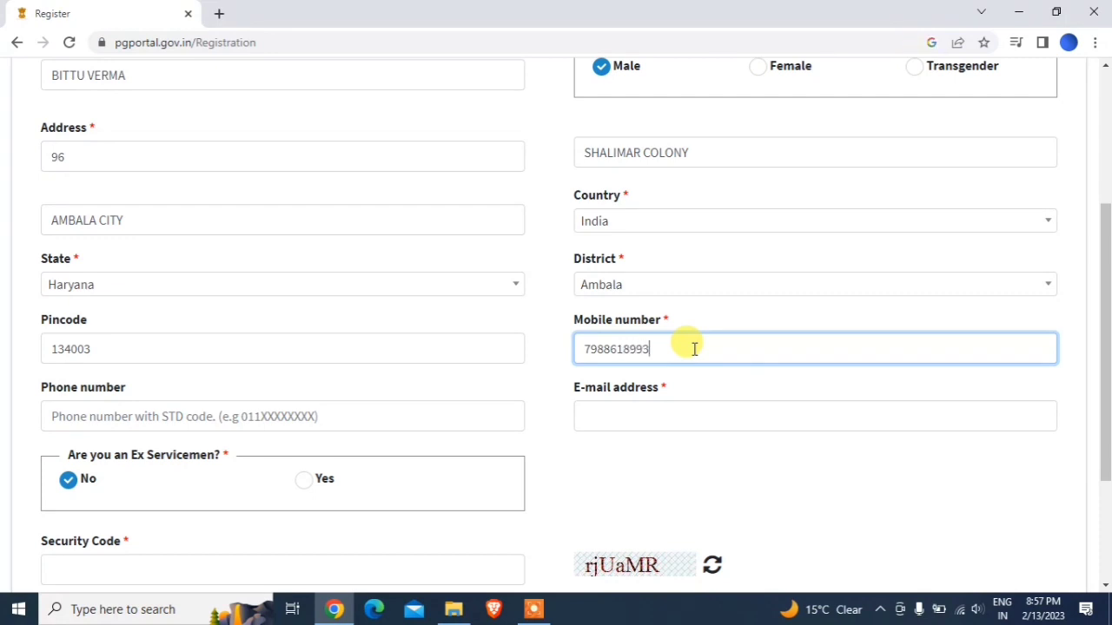
{"action": "left_click", "coordinate": [646, 414]}
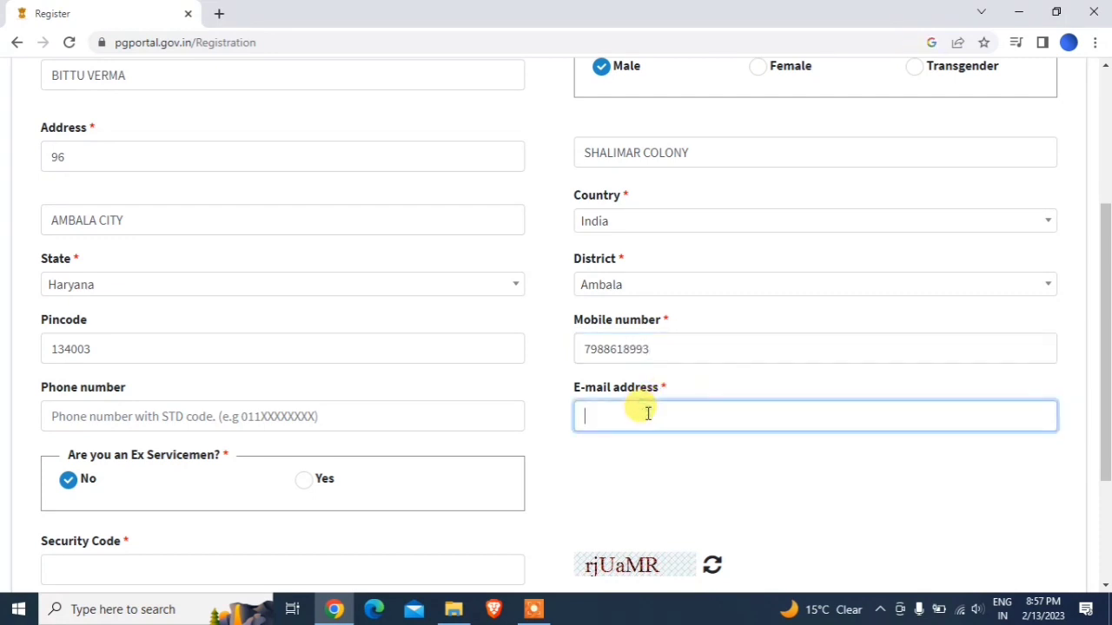
{"action": "type", "text": "thernsb"}
{"action": "key", "text": "BackSpace"}
{"action": "key", "text": "BackSpace"}
{"action": "key", "text": "BackSpace"}
{"action": "key", "text": "BackSpace"}
{"action": "key", "text": "BackSpace"}
{"action": "key", "text": "BackSpace"}
{"action": "key", "text": "BackSpace"}
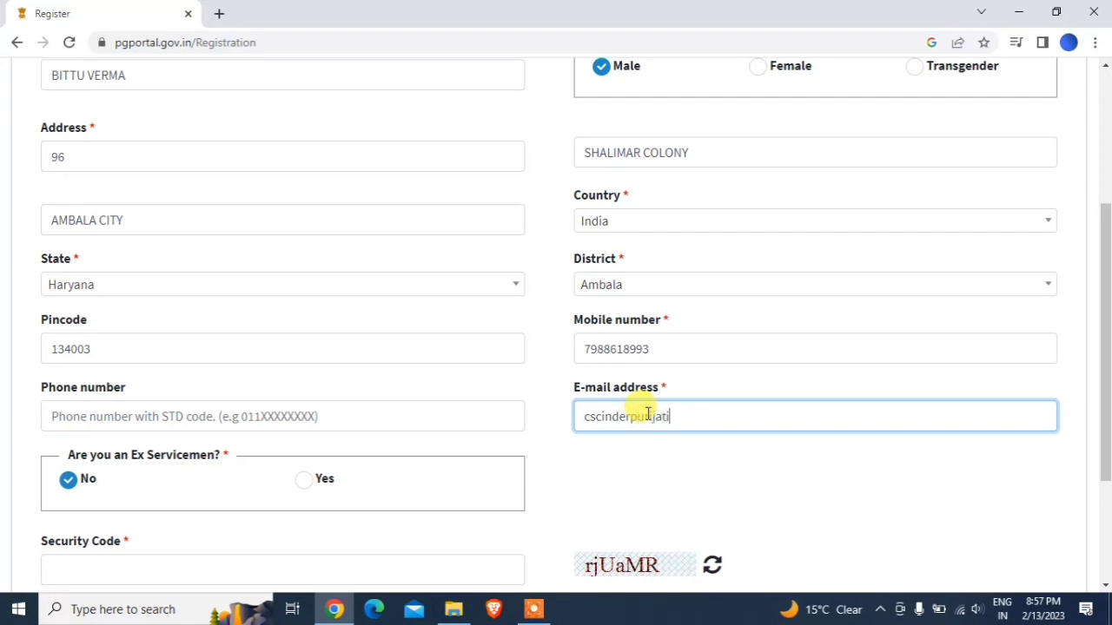
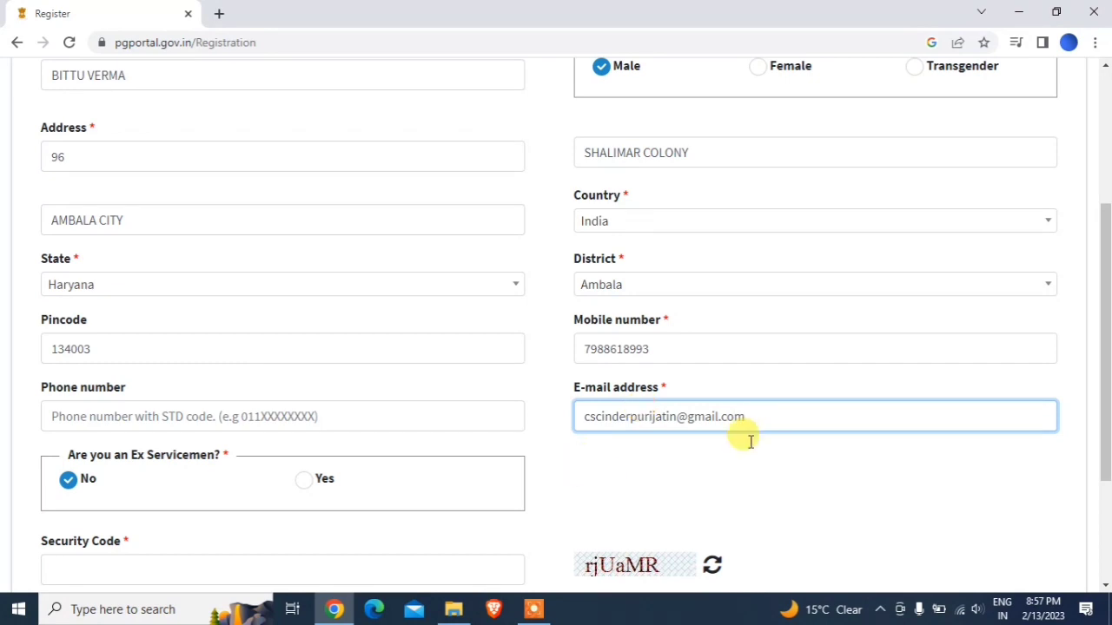
{"action": "scroll", "coordinate": [1105, 348], "scroll_direction": "down", "scroll_amount": 2}
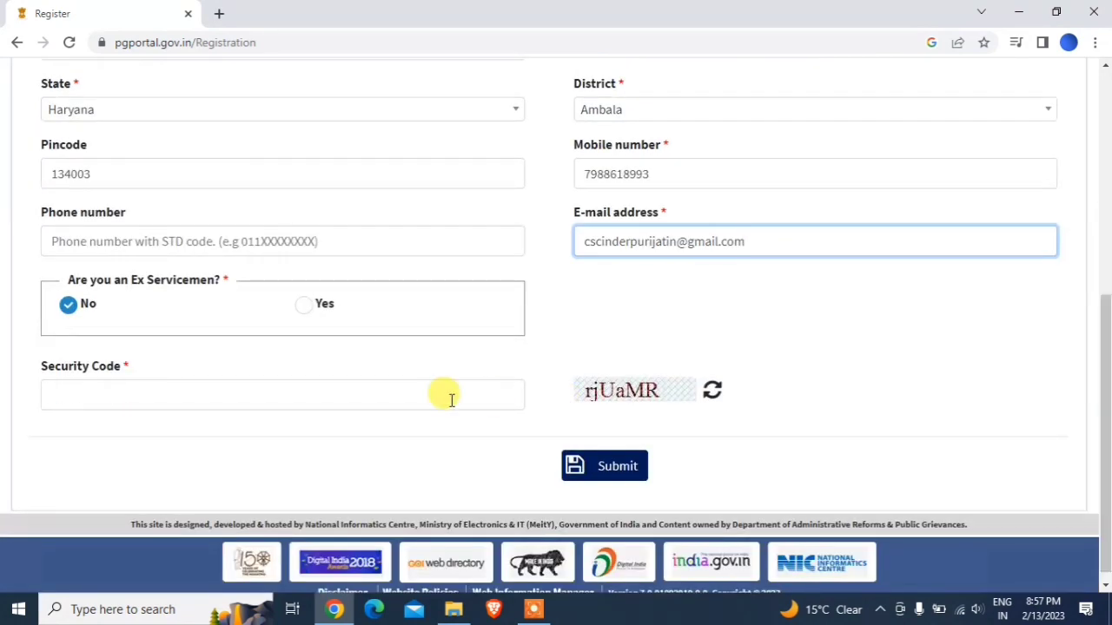
- Enter the registration security code and submit the sign-up form
{"action": "left_click", "coordinate": [425, 391]}
{"action": "type", "text": "r"}
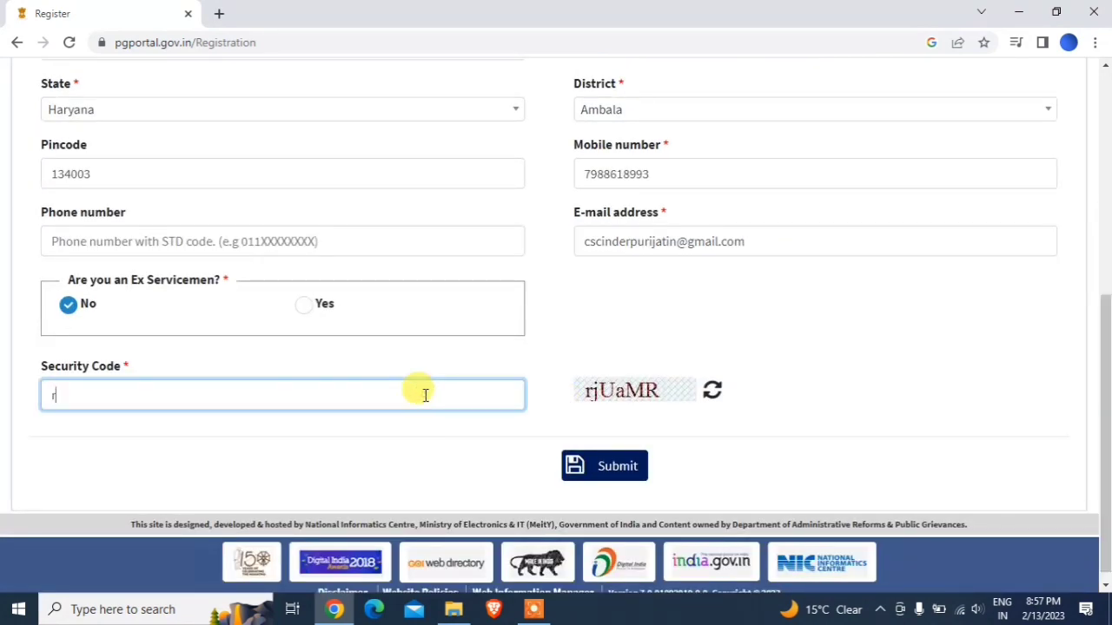
{"action": "type", "text": "jUaMR"}
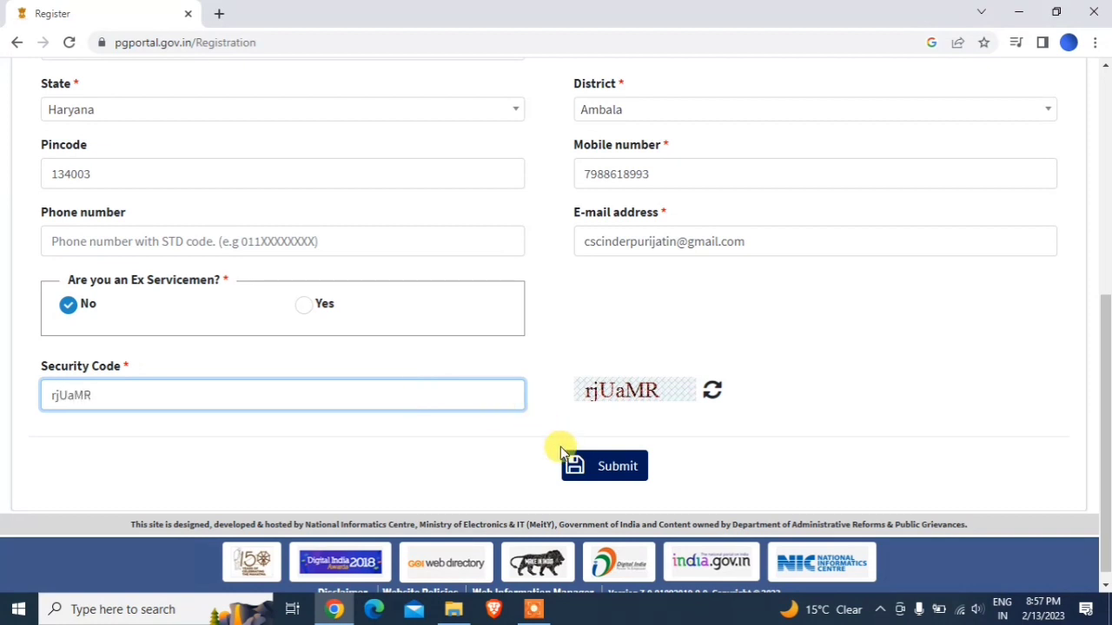
{"action": "left_click", "coordinate": [575, 461]}
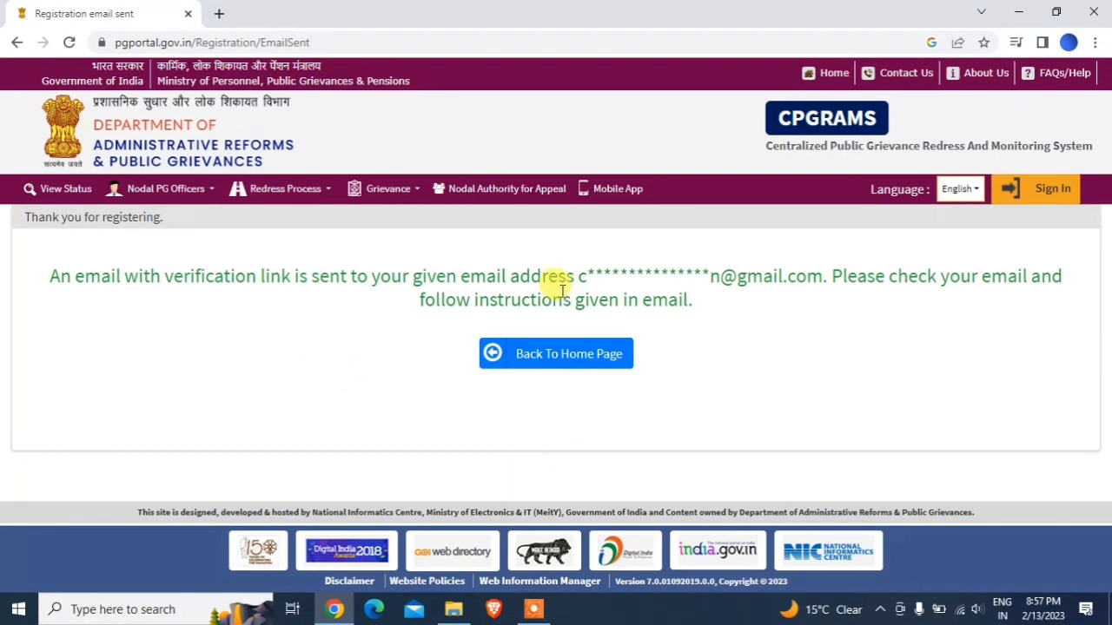
- In a new browser tab, search for gmail to check the verification e-mail
{"action": "left_click", "coordinate": [218, 16]}
{"action": "type", "text": "g"}
{"action": "key", "text": "Return"}
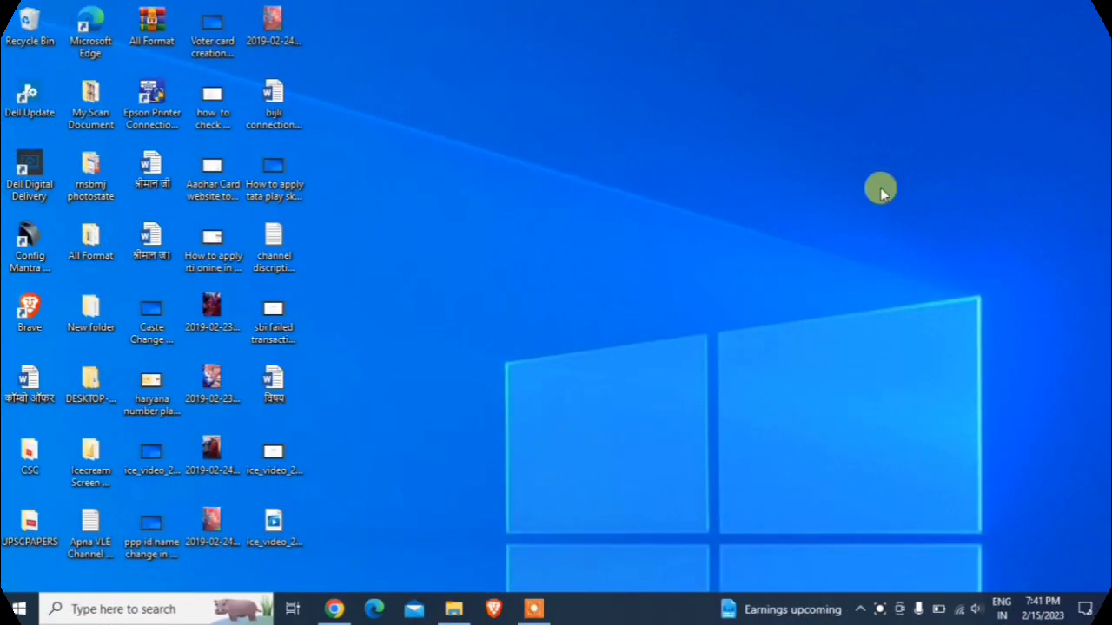
- Restore the Chrome window showing the CPGRAMS User Dashboard with 0 grievances
{"action": "left_click", "coordinate": [335, 610]}
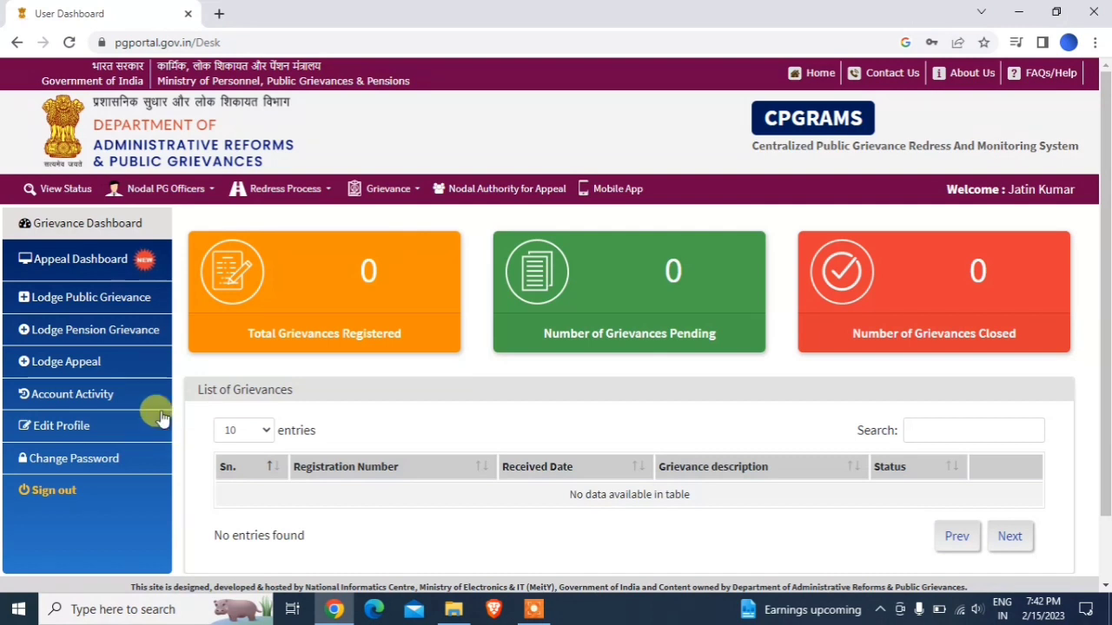
- Choose Lodge Public Grievance, tick 'I agree' and submit the terms
{"action": "left_click", "coordinate": [102, 300]}
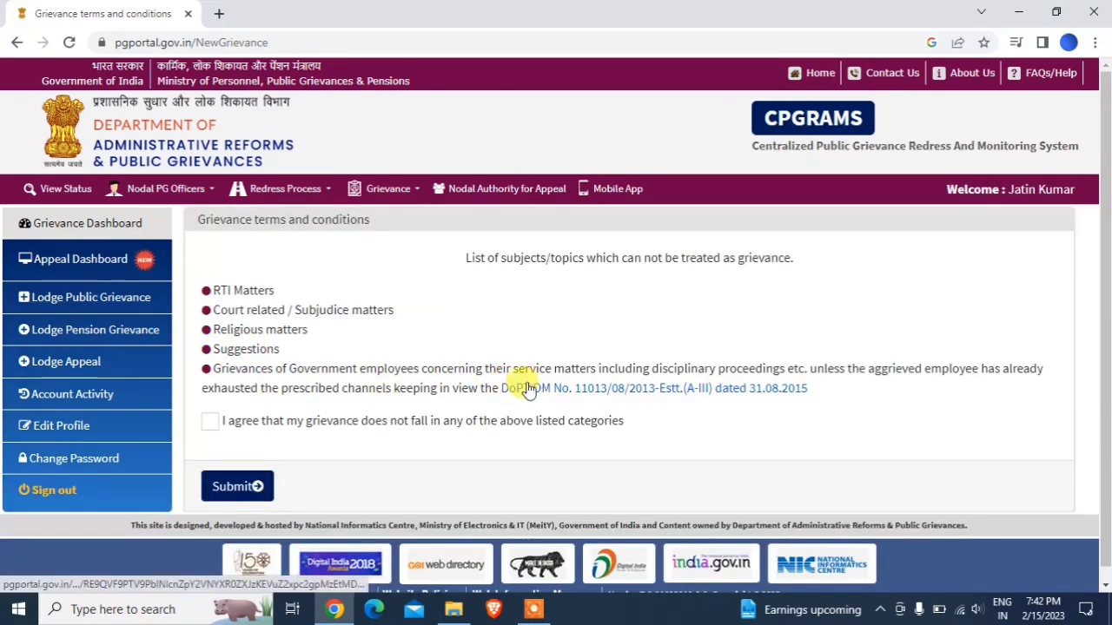
{"action": "left_click", "coordinate": [210, 422]}
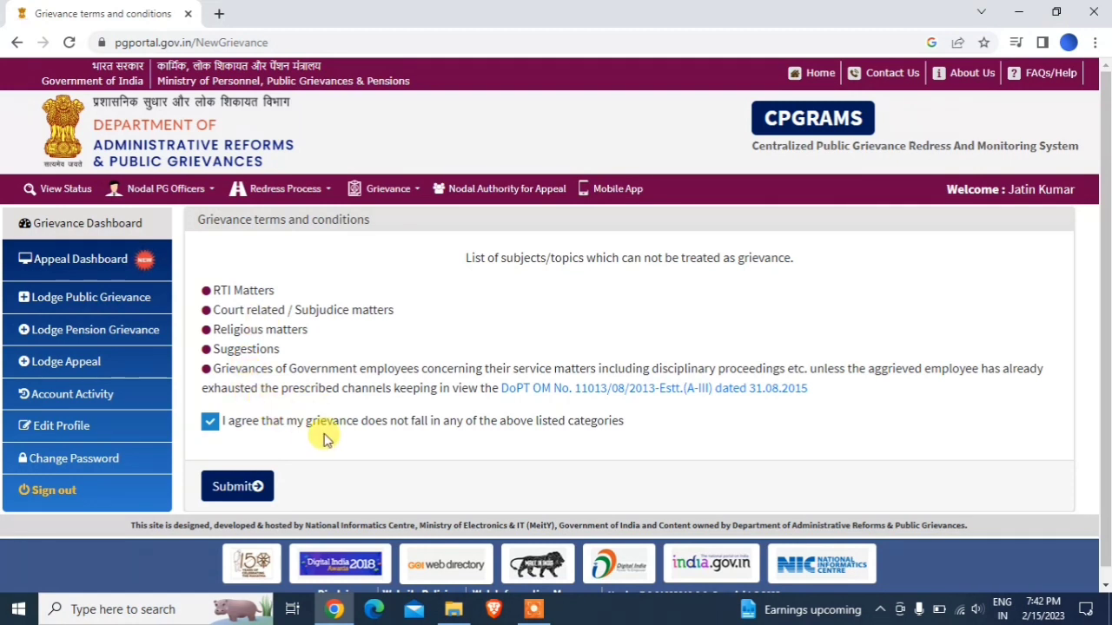
{"action": "left_click", "coordinate": [256, 488]}
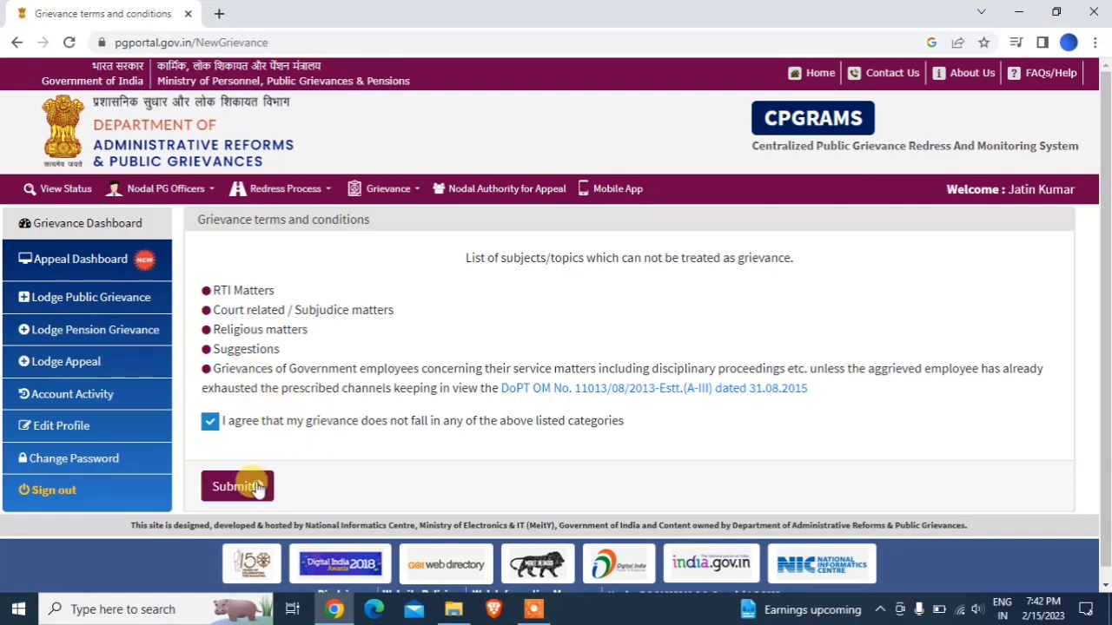
{"action": "left_click", "coordinate": [257, 489]}
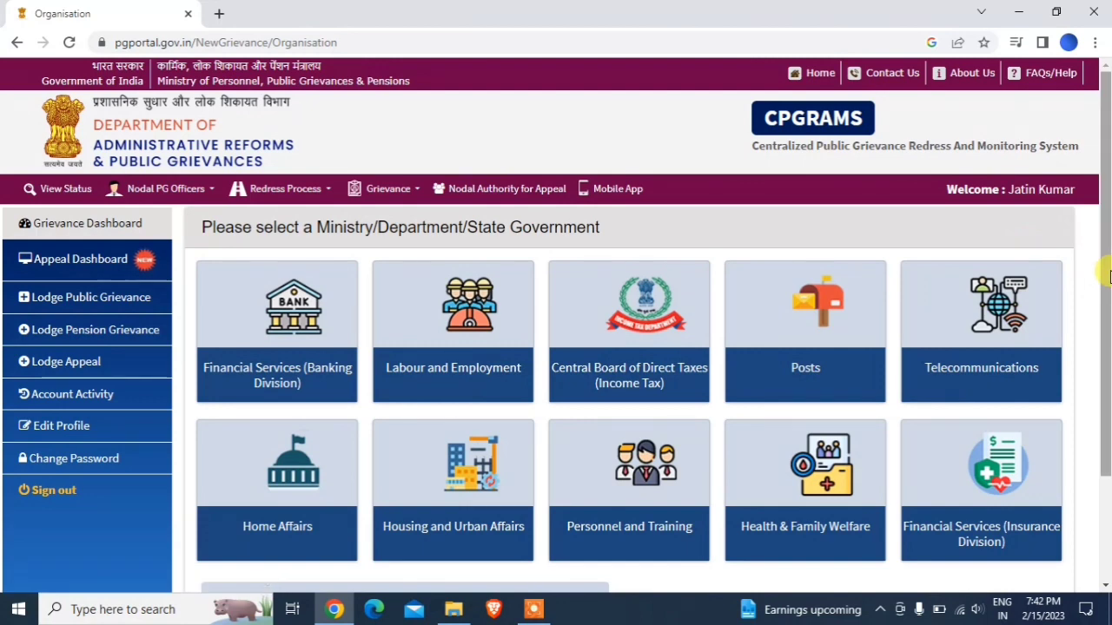
- Expand More... Ministries/Departments/State Governments and scroll the list down to State Governments/Others
{"action": "left_click_drag", "start_coordinate": [1104, 289], "coordinate": [1105, 377]}
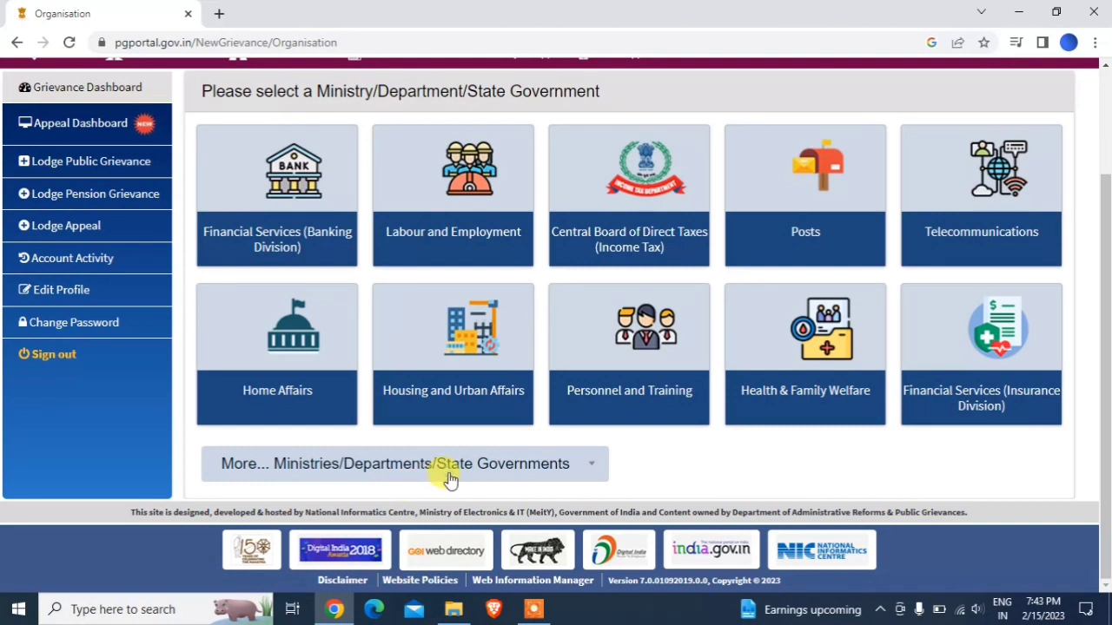
{"action": "left_click", "coordinate": [558, 469]}
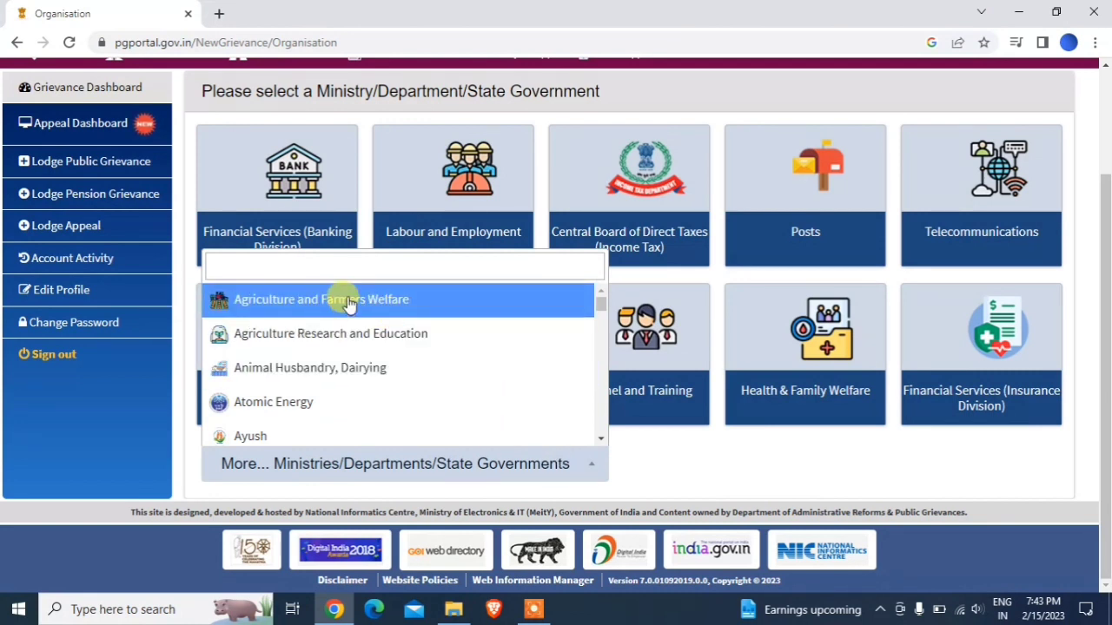
{"action": "left_click", "coordinate": [305, 268]}
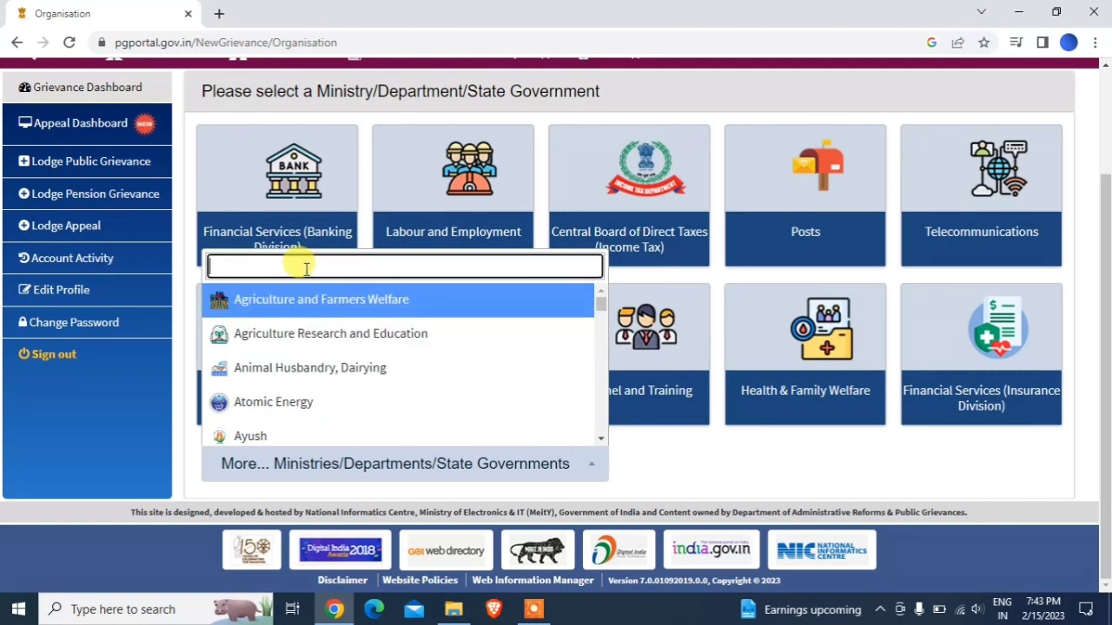
{"action": "type", "text": "ulb"}
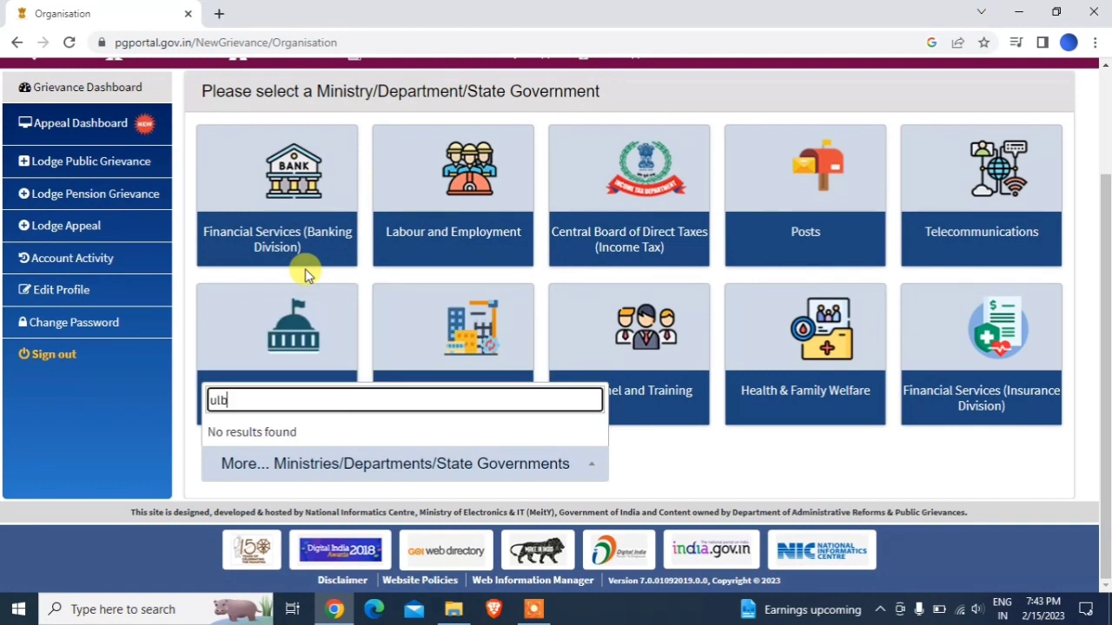
{"action": "key", "text": "BackSpace"}
{"action": "key", "text": "BackSpace"}
{"action": "key", "text": "BackSpace"}
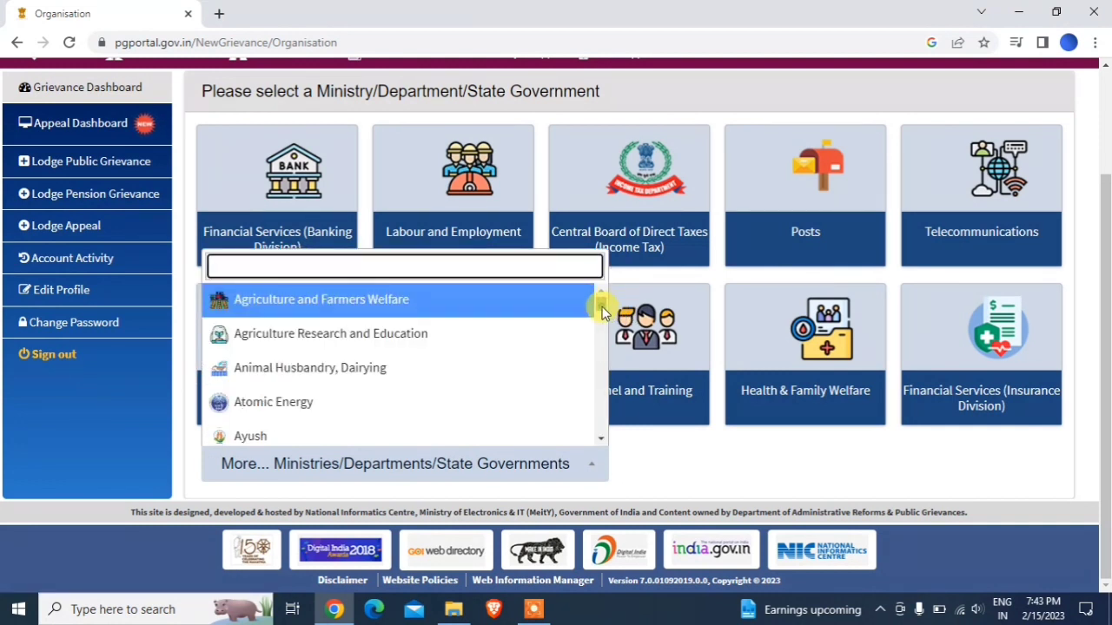
{"action": "left_click_drag", "start_coordinate": [602, 309], "coordinate": [599, 339]}
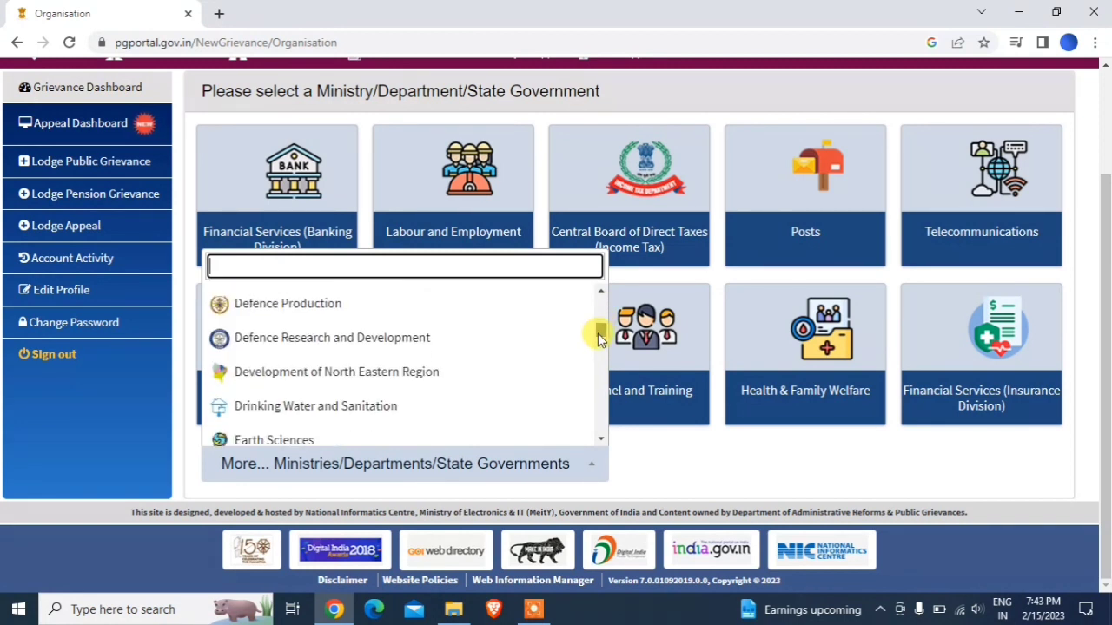
{"action": "scroll", "coordinate": [597, 339], "scroll_direction": "down", "scroll_amount": 2}
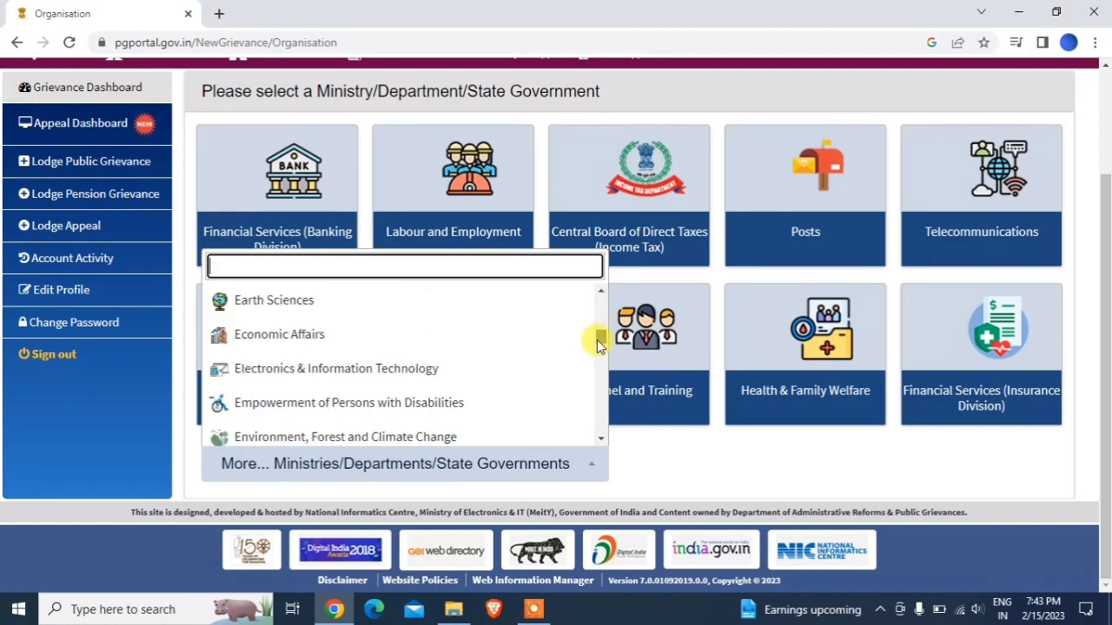
{"action": "left_click_drag", "start_coordinate": [597, 340], "coordinate": [591, 387]}
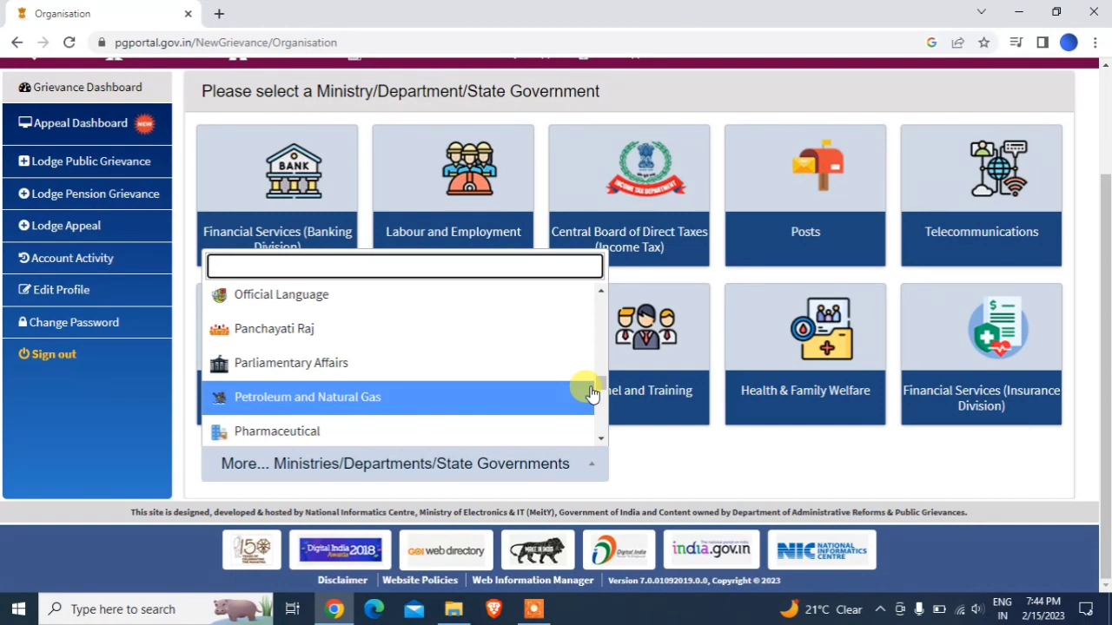
{"action": "left_click_drag", "start_coordinate": [598, 390], "coordinate": [601, 435]}
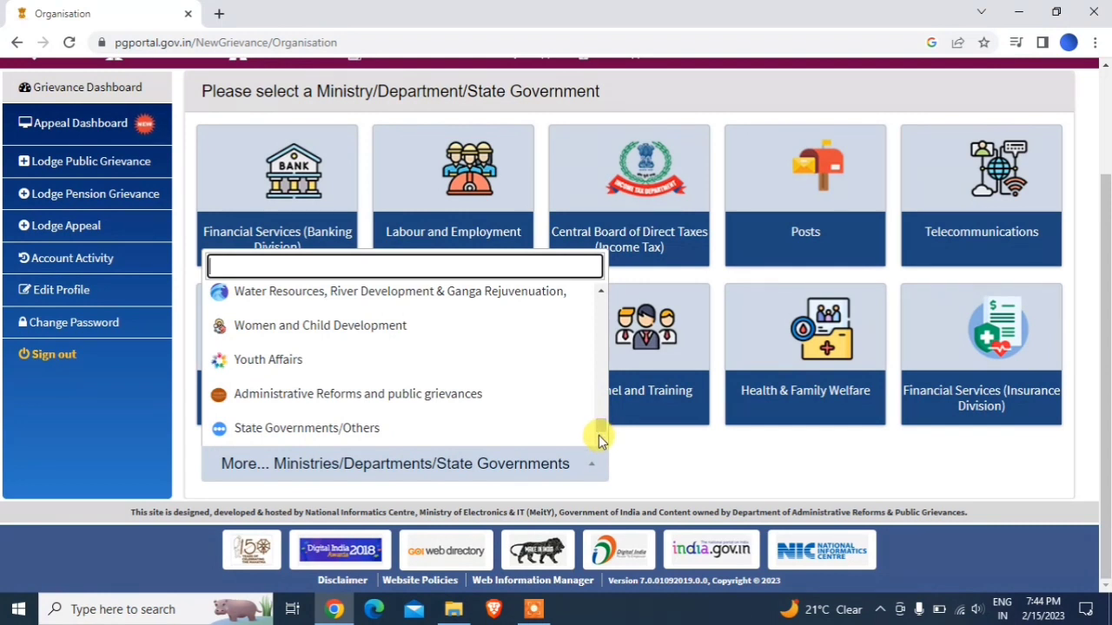
- Select State Governments/Others and scroll the Grievance Registration Form to Grievance Details
{"action": "left_click", "coordinate": [504, 427]}
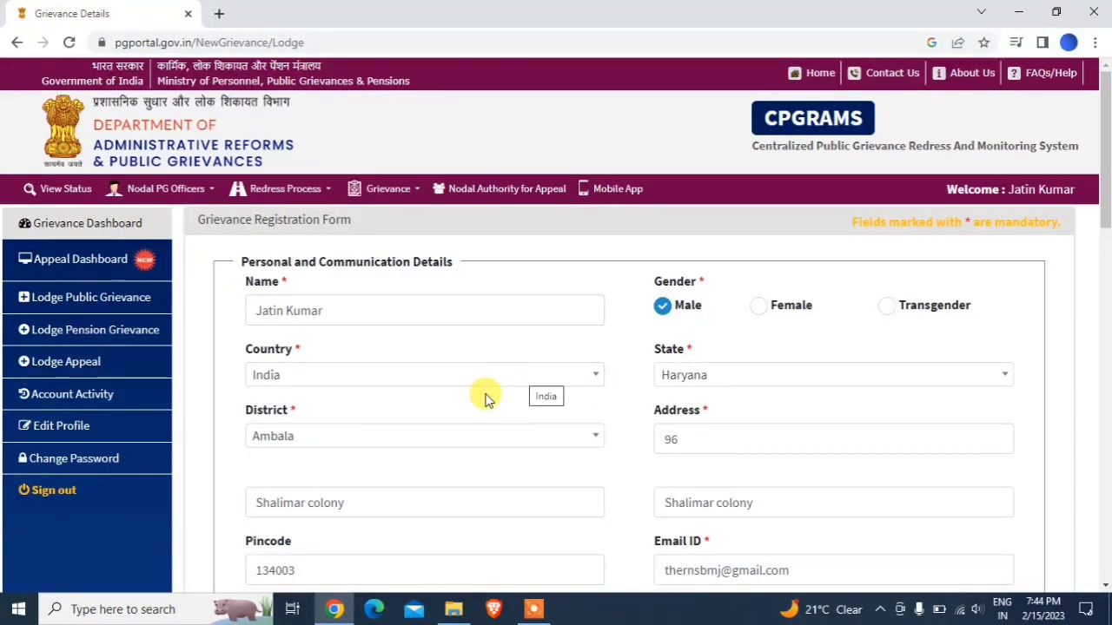
{"action": "double_click", "coordinate": [383, 312]}
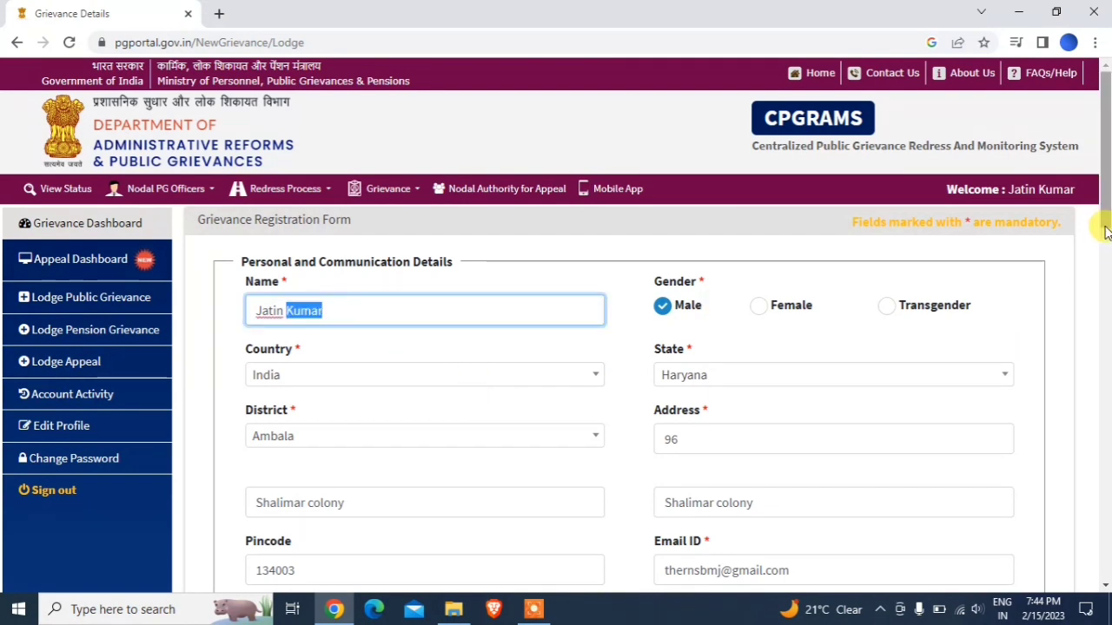
{"action": "left_click_drag", "start_coordinate": [1106, 228], "coordinate": [1103, 423]}
{"action": "left_click", "coordinate": [1103, 423]}
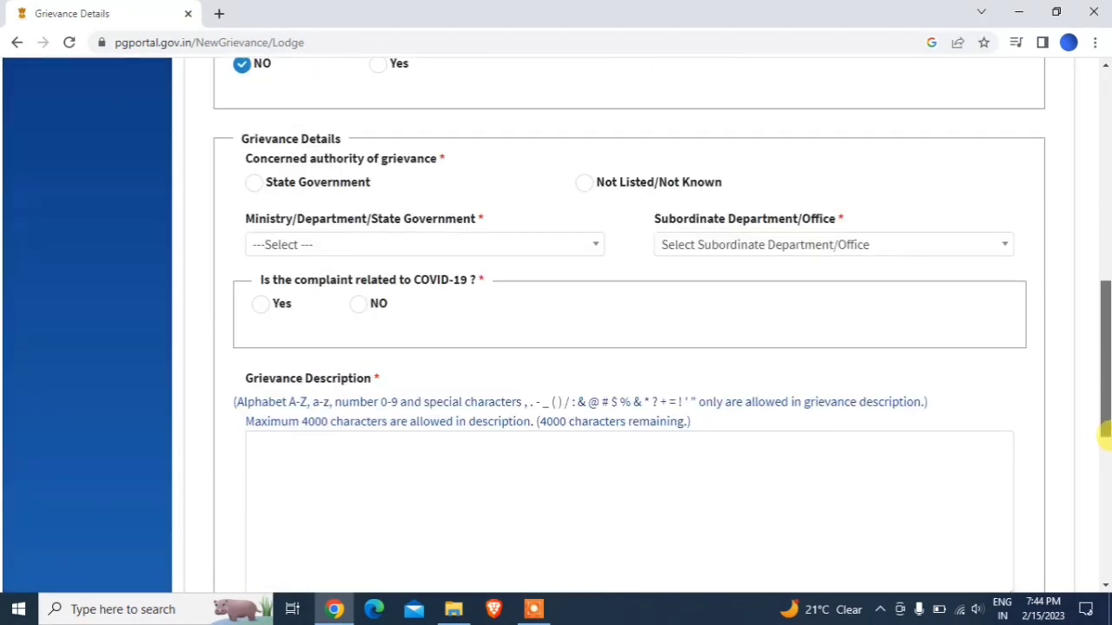
{"action": "scroll", "coordinate": [1103, 423], "scroll_direction": "up", "scroll_amount": 1}
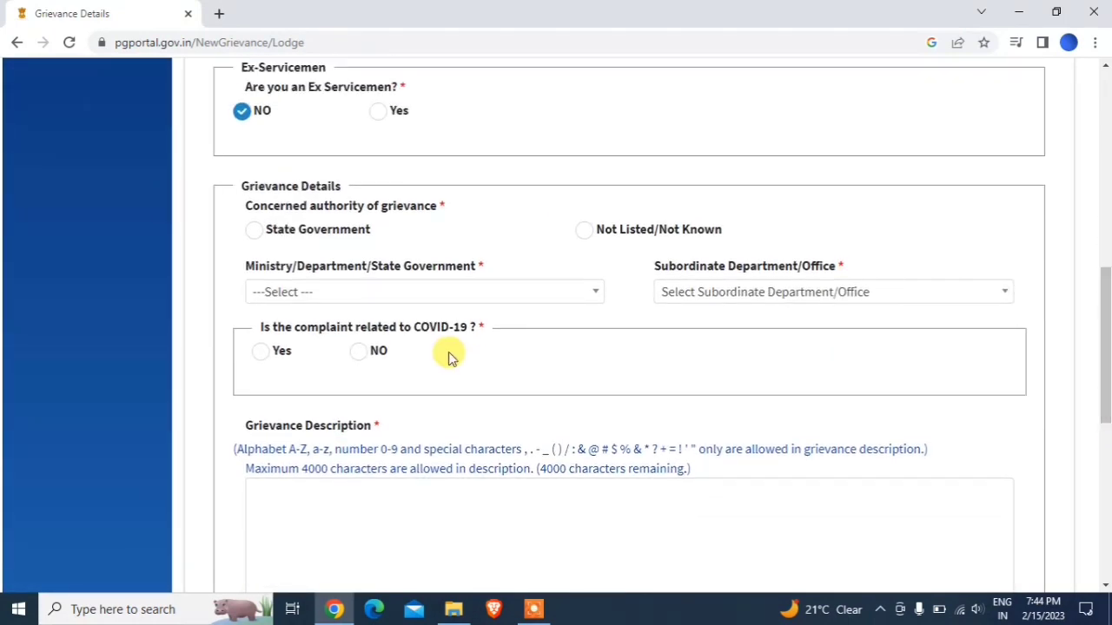
- Choose State Government as authority, Haryana as the state, and NO for COVID-19
{"action": "left_click", "coordinate": [253, 230]}
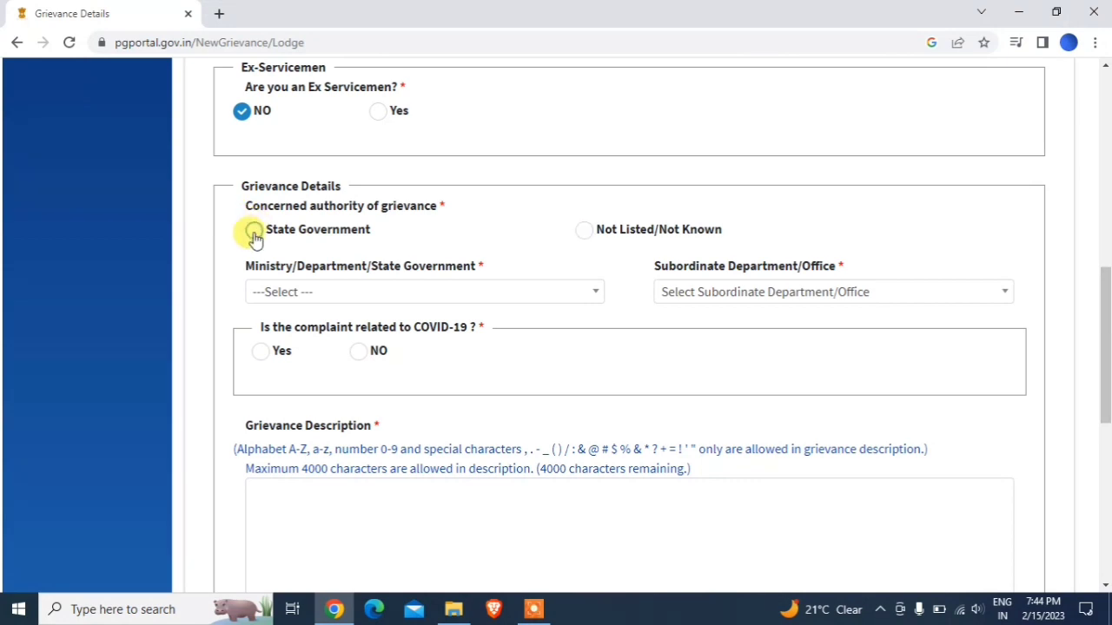
{"action": "left_click", "coordinate": [335, 301]}
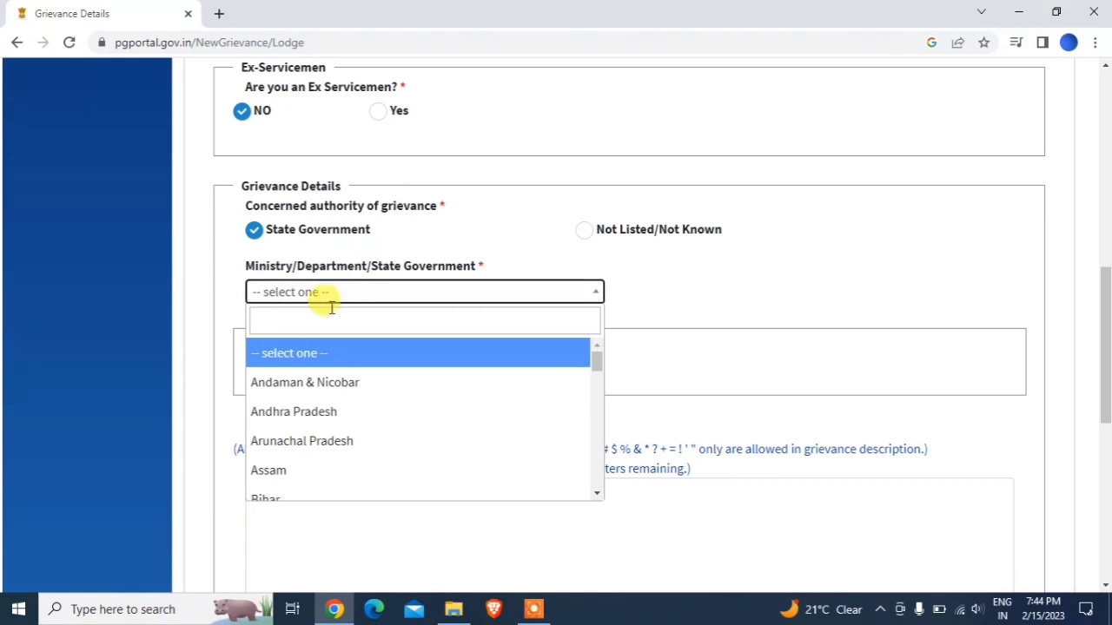
{"action": "left_click", "coordinate": [330, 316]}
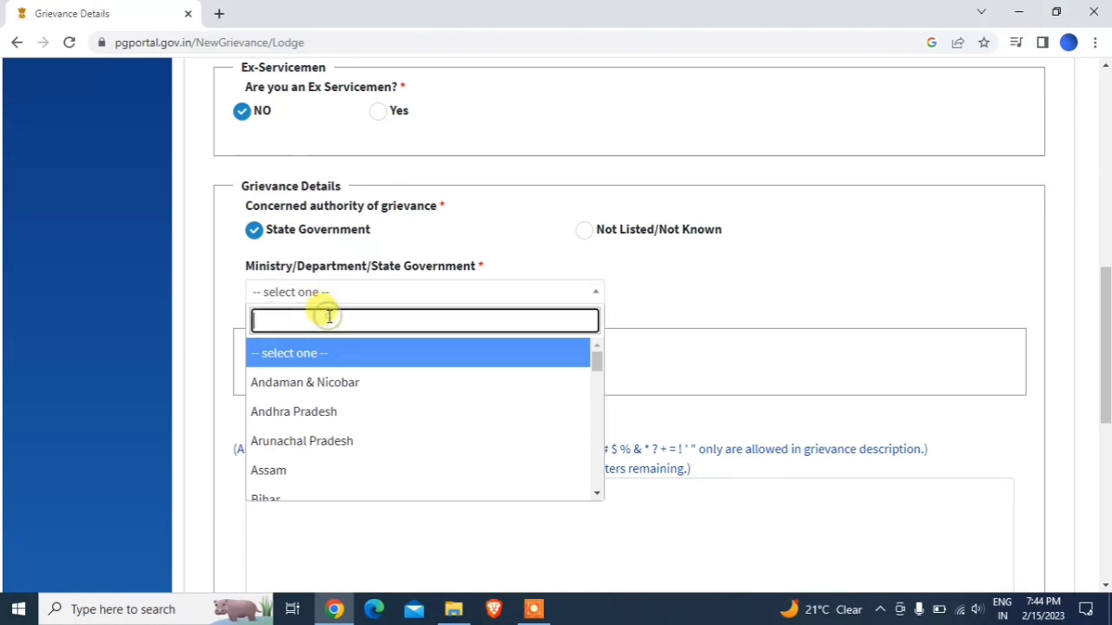
{"action": "type", "text": "hary"}
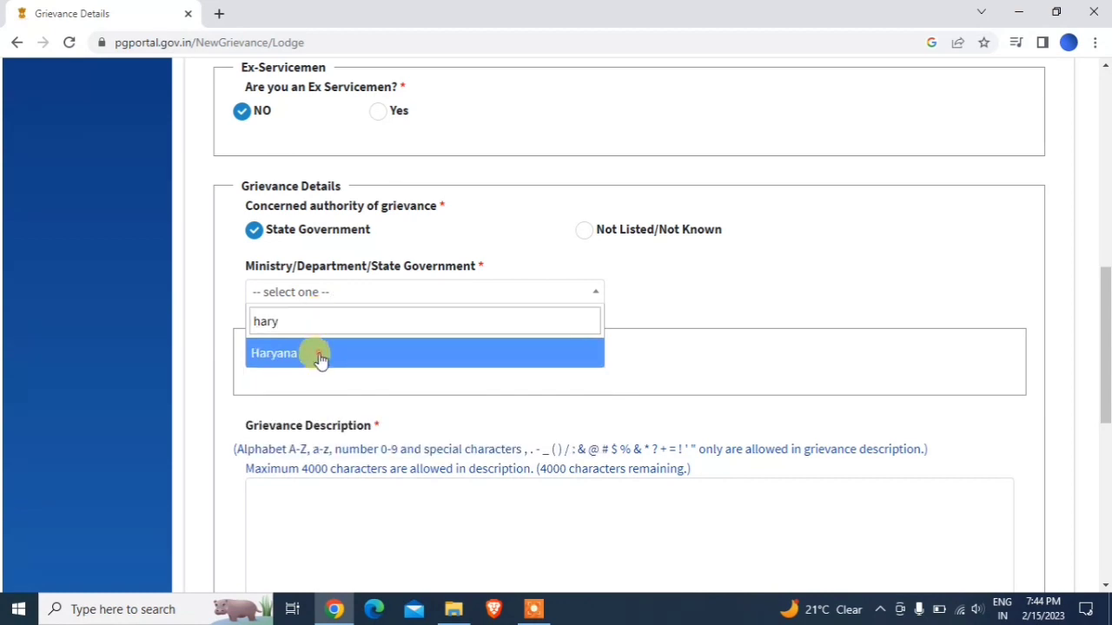
{"action": "right_click", "coordinate": [319, 359]}
{"action": "left_click", "coordinate": [421, 382]}
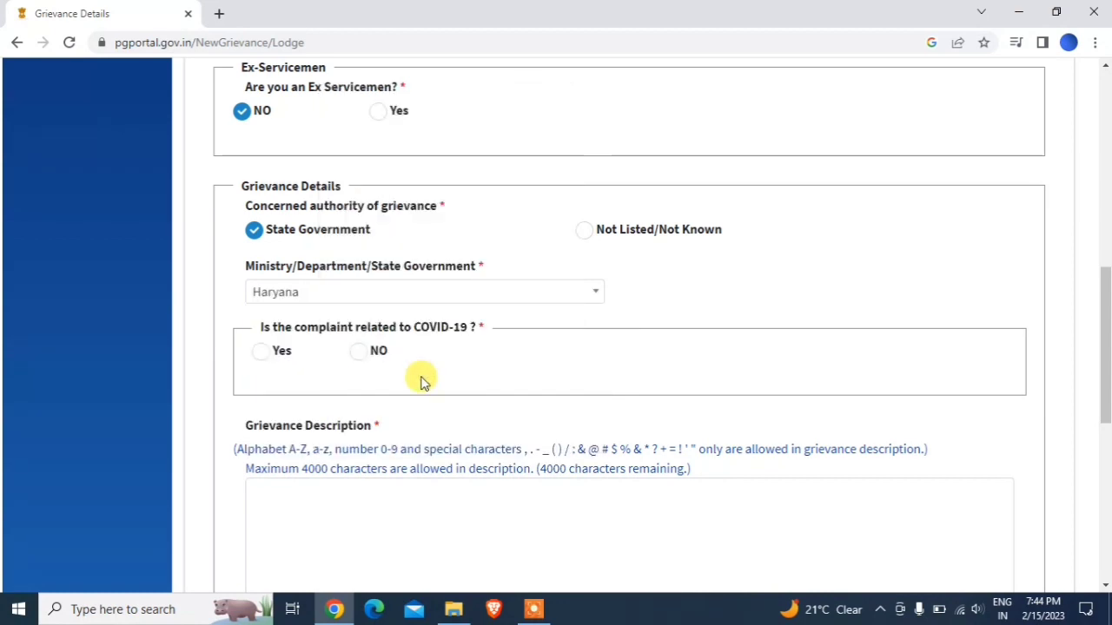
{"action": "left_click", "coordinate": [360, 355]}
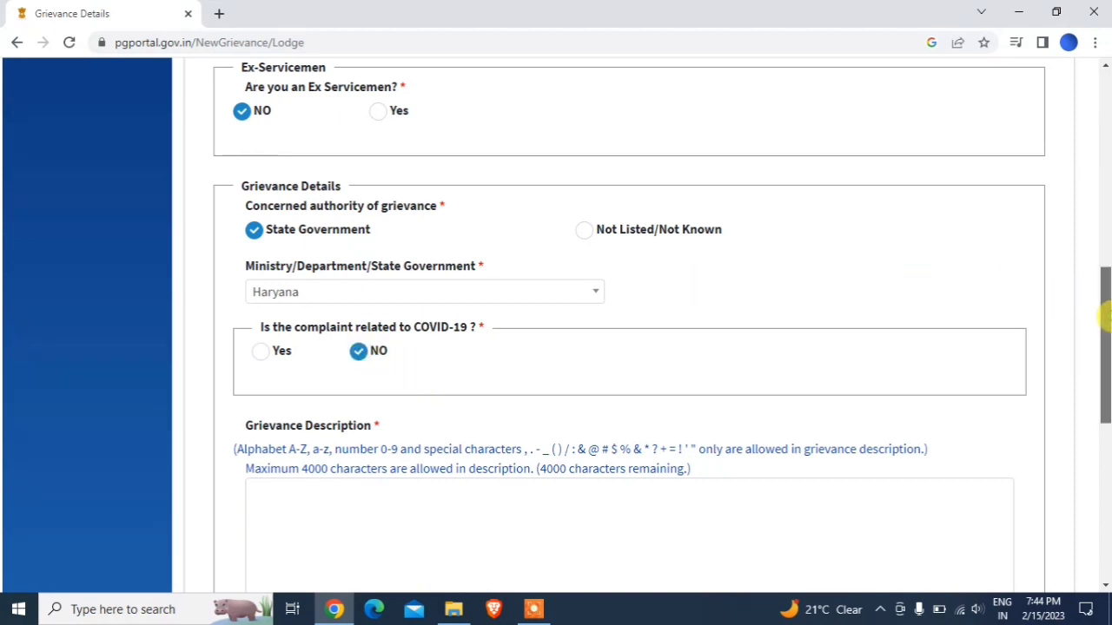
{"action": "left_click_drag", "start_coordinate": [1103, 318], "coordinate": [1103, 413]}
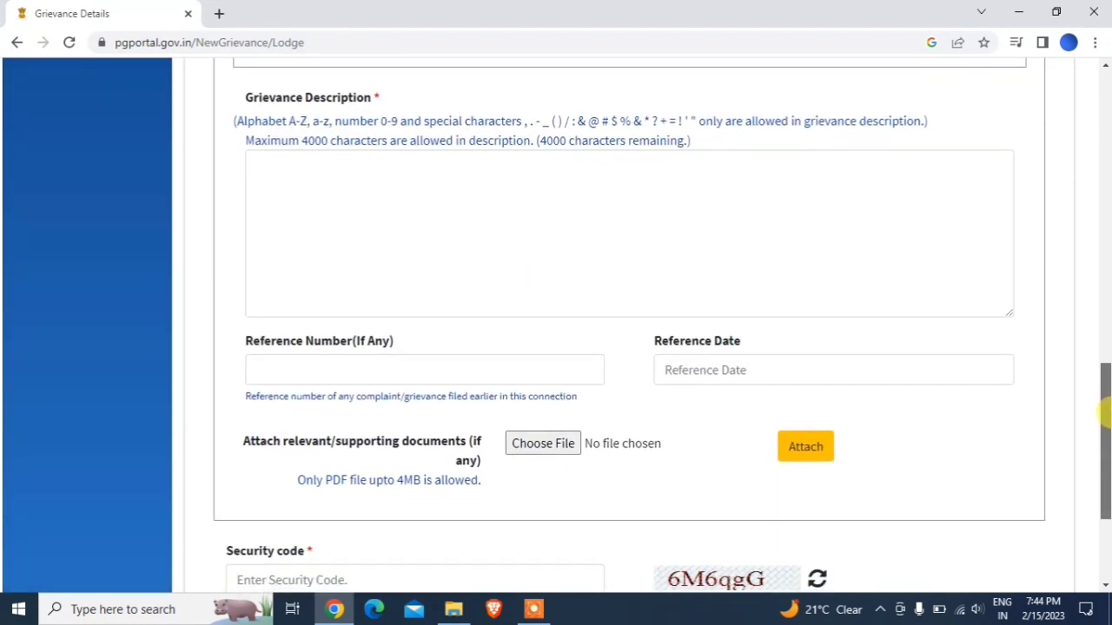
- Pick Application Status.pdf from the file dialog and attach it to the grievance
{"action": "left_click_drag", "start_coordinate": [1103, 412], "coordinate": [1103, 412]}
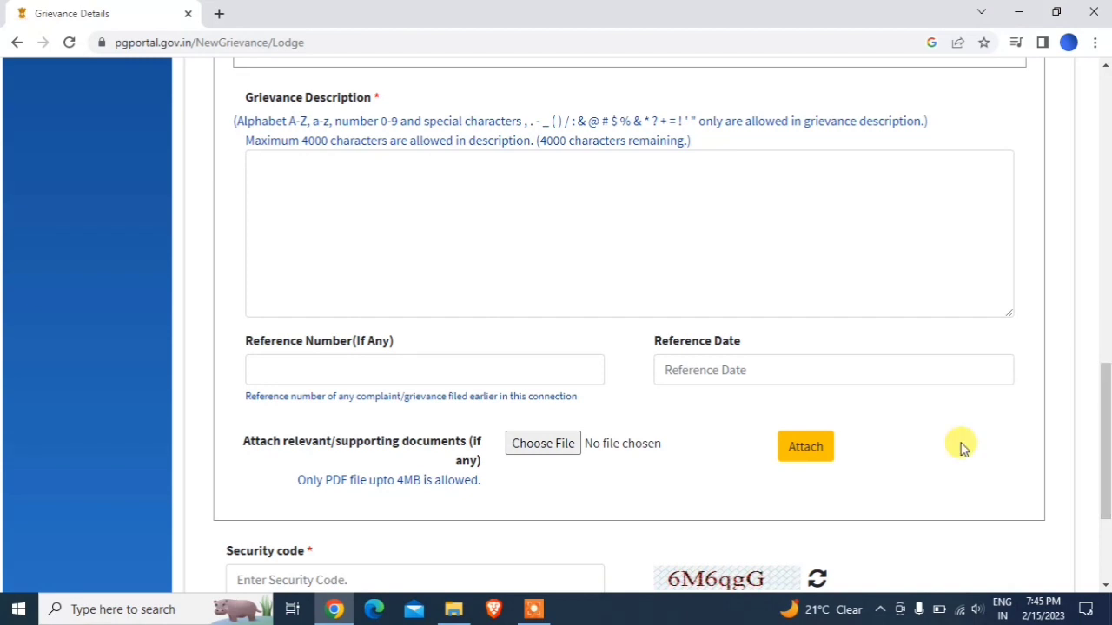
{"action": "left_click", "coordinate": [550, 454]}
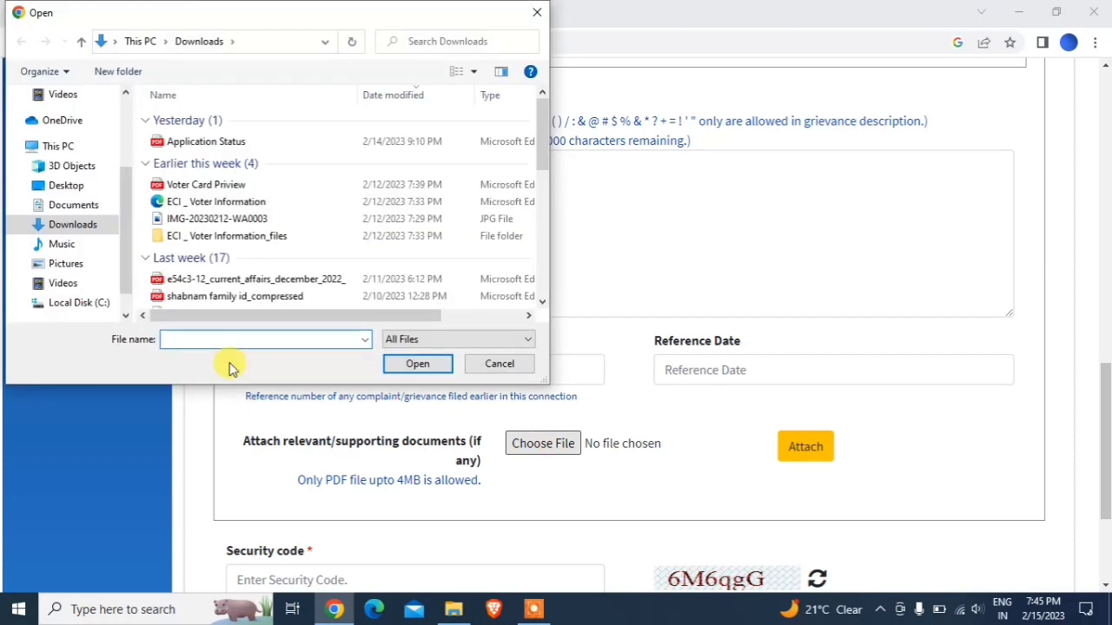
{"action": "double_click", "coordinate": [190, 141]}
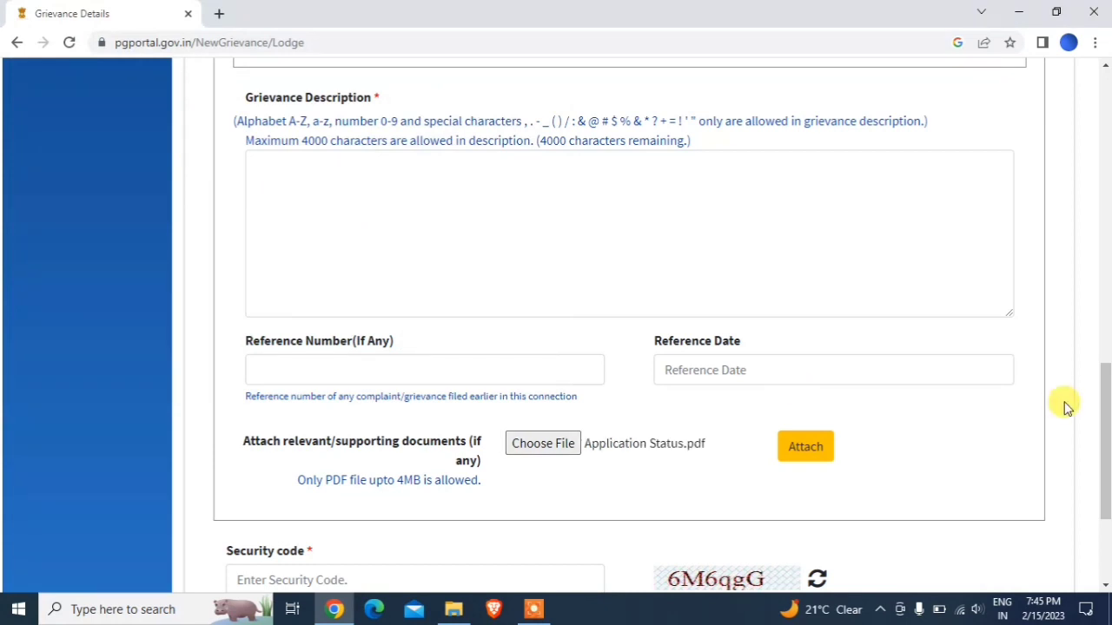
{"action": "left_click", "coordinate": [790, 456]}
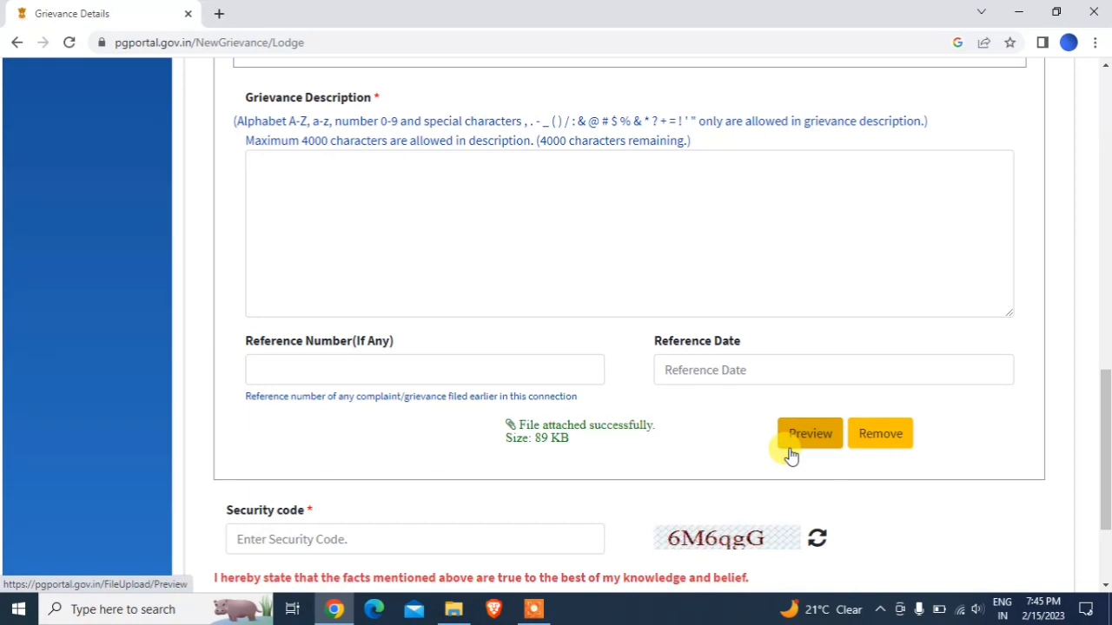
- Write 'Dear Haryana Government' and say the property ID creation request was applied on the ULB Haryana Portal on 4 December 2022
{"action": "left_click", "coordinate": [543, 178]}
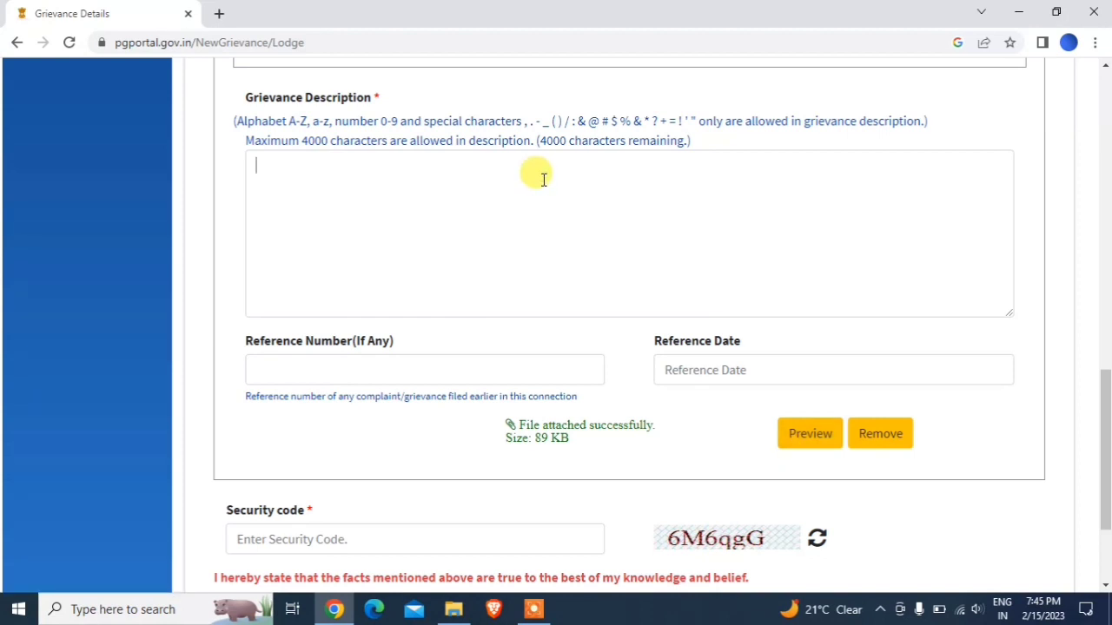
{"action": "type", "text": "Dear "}
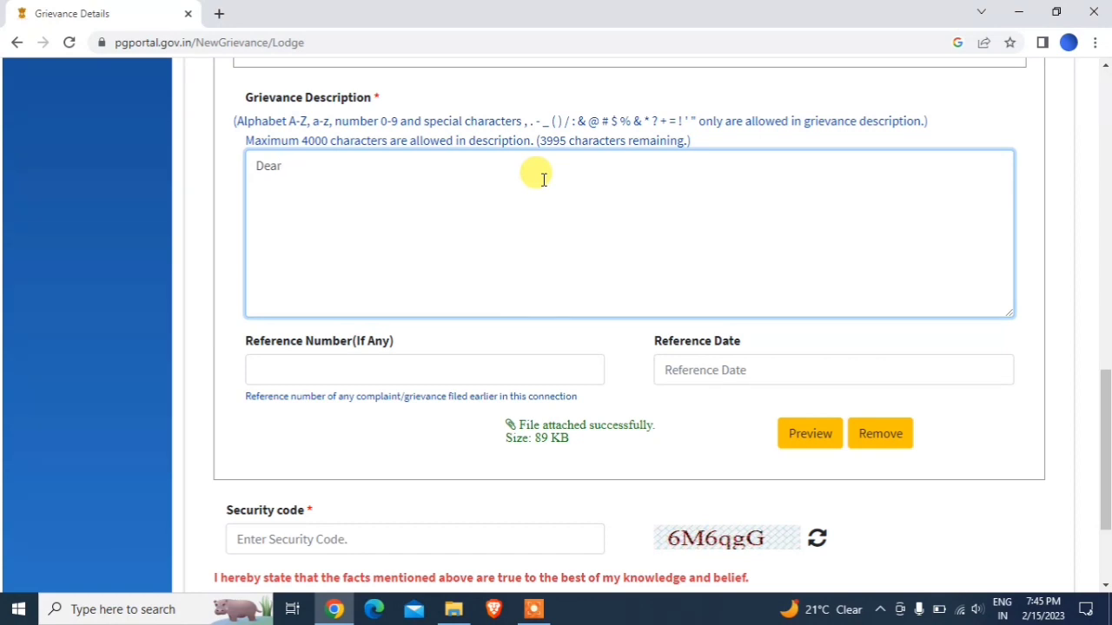
{"action": "type", "text": "Has"}
{"action": "key", "text": "BackSpace"}
{"action": "key", "text": "BackSpace"}
{"action": "type", "text": "r"}
{"action": "type", "text": "a"}
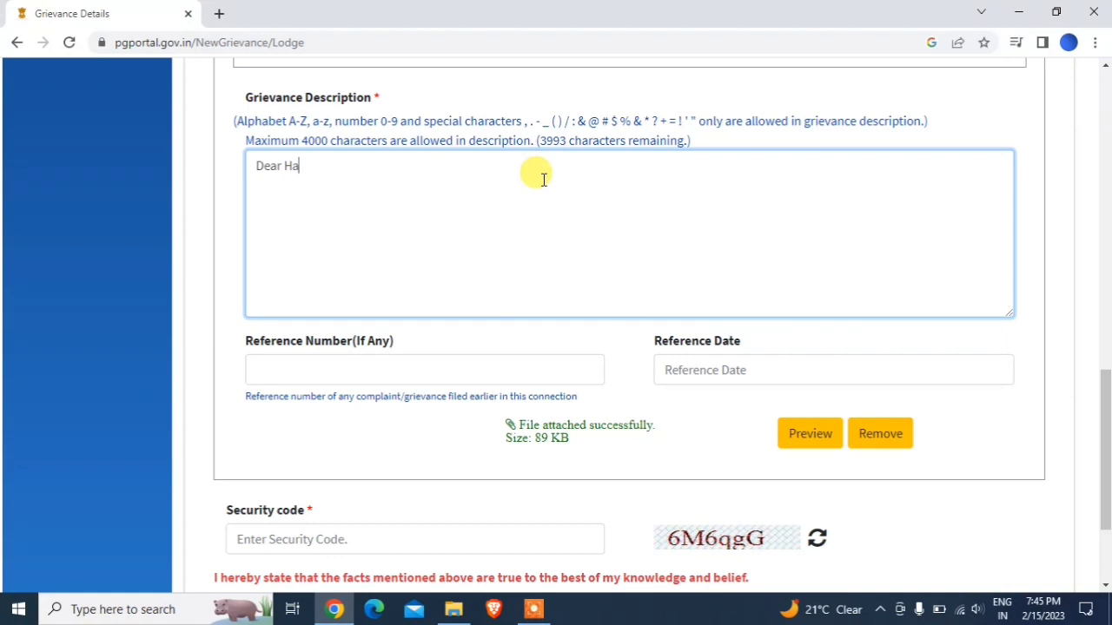
{"action": "type", "text": "ryana "}
{"action": "type", "text": "GOvern"}
{"action": "key", "text": "BackSpace"}
{"action": "key", "text": "BackSpace"}
{"action": "key", "text": "BackSpace"}
{"action": "key", "text": "BackSpace"}
{"action": "key", "text": "BackSpace"}
{"action": "type", "text": "overm"}
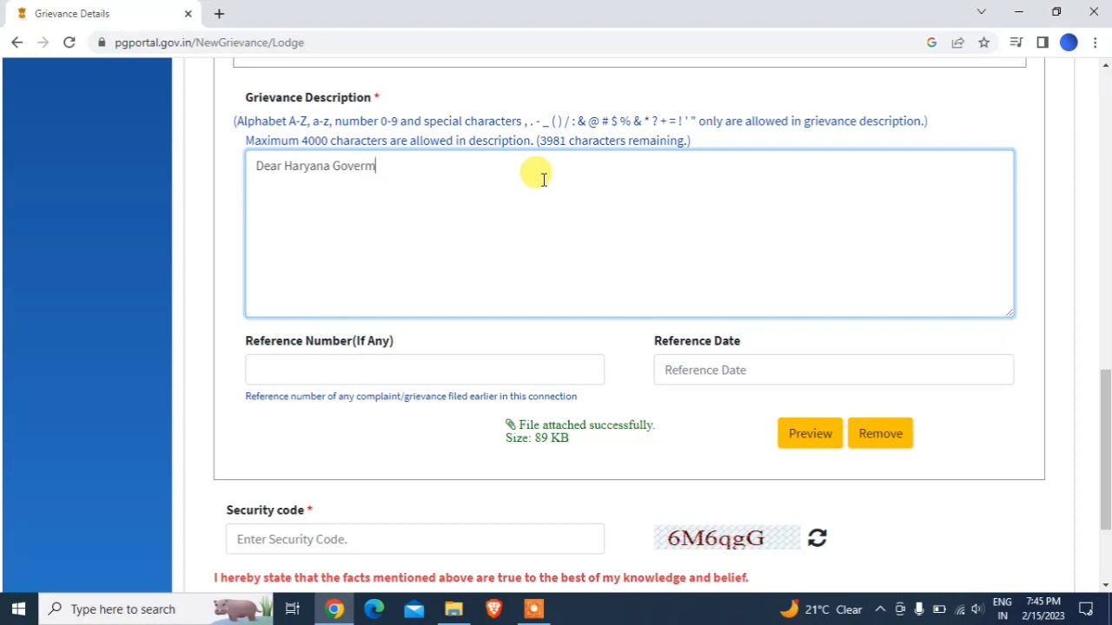
{"action": "type", "text": "ent ,"}
{"action": "key", "text": "BackSpace"}
{"action": "key", "text": "BackSpace"}
{"action": "key", "text": "BackSpace"}
{"action": "key", "text": "BackSpace"}
{"action": "key", "text": "BackSpace"}
{"action": "type", "text": "nment,  wh"}
{"action": "key", "text": "BackSpace"}
{"action": "type", "text": "e had appli"}
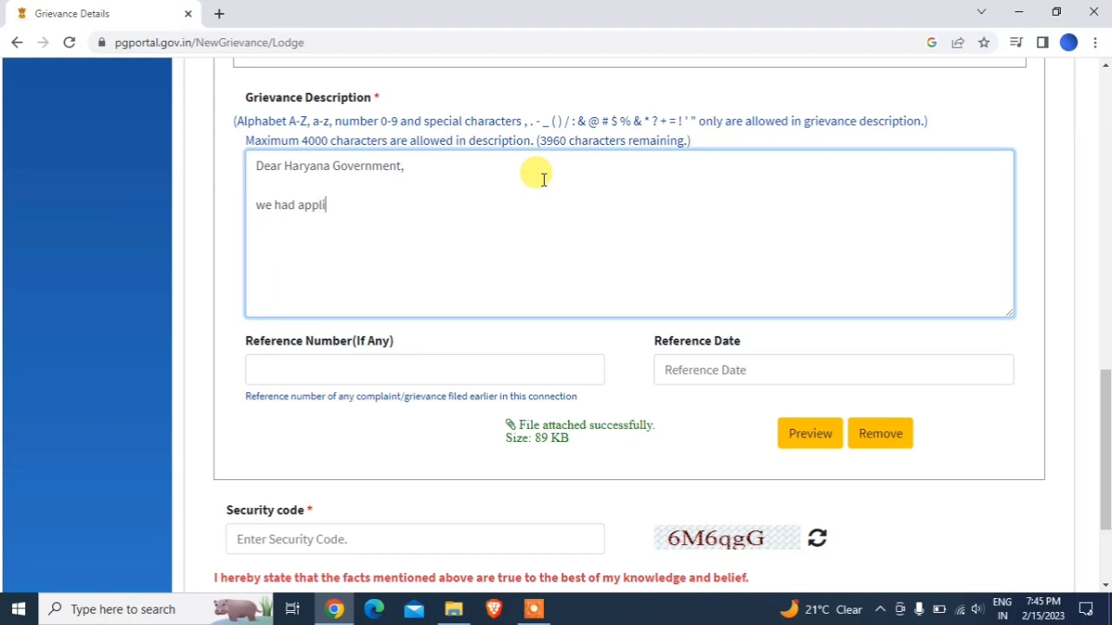
{"action": "type", "text": "ed new prope"}
{"action": "key", "text": "BackSpace"}
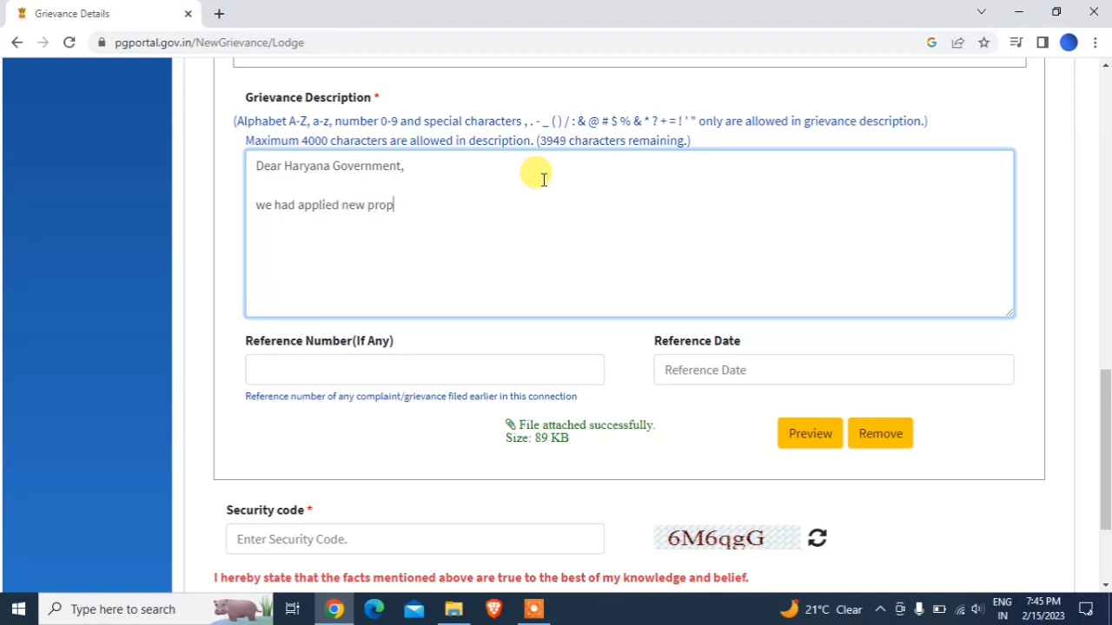
{"action": "type", "text": "erty i"}
{"action": "type", "text": "f "}
{"action": "type", "text": "d cre"}
{"action": "key", "text": "BackSpace"}
{"action": "key", "text": "BackSpace"}
{"action": "type", "text": "eatio"}
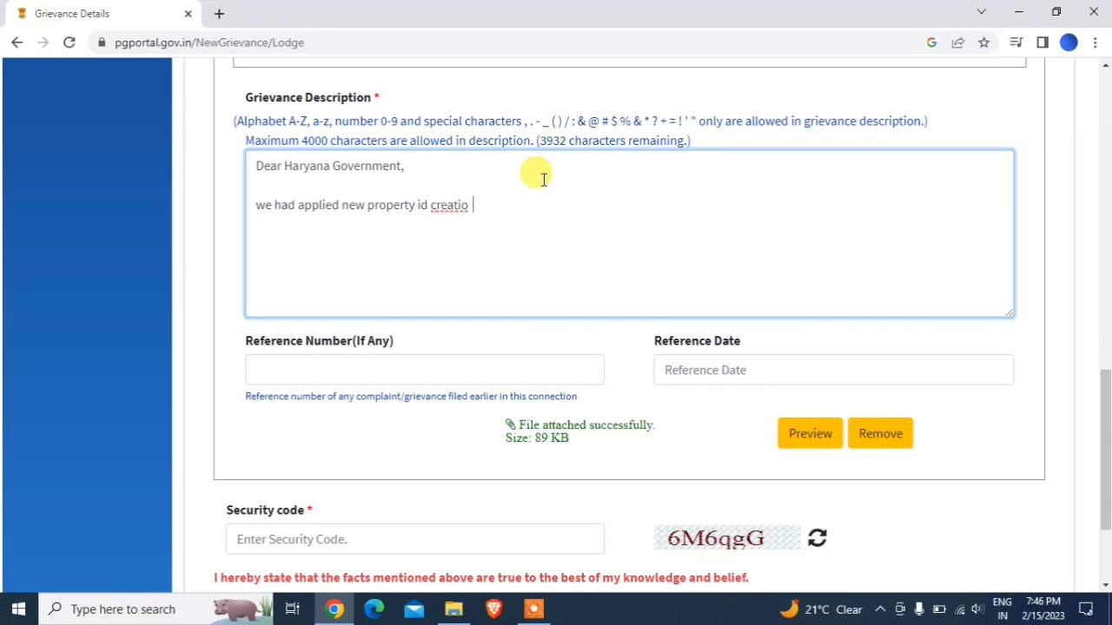
{"action": "type", "text": " n"}
{"action": "key", "text": "BackSpace"}
{"action": "key", "text": "BackSpace"}
{"action": "type", "text": "n"}
{"action": "type", "text": " onrequest a"}
{"action": "key", "text": "BackSpace"}
{"action": "key", "text": "BackSpace"}
{"action": "type", "text": "in ULB har"}
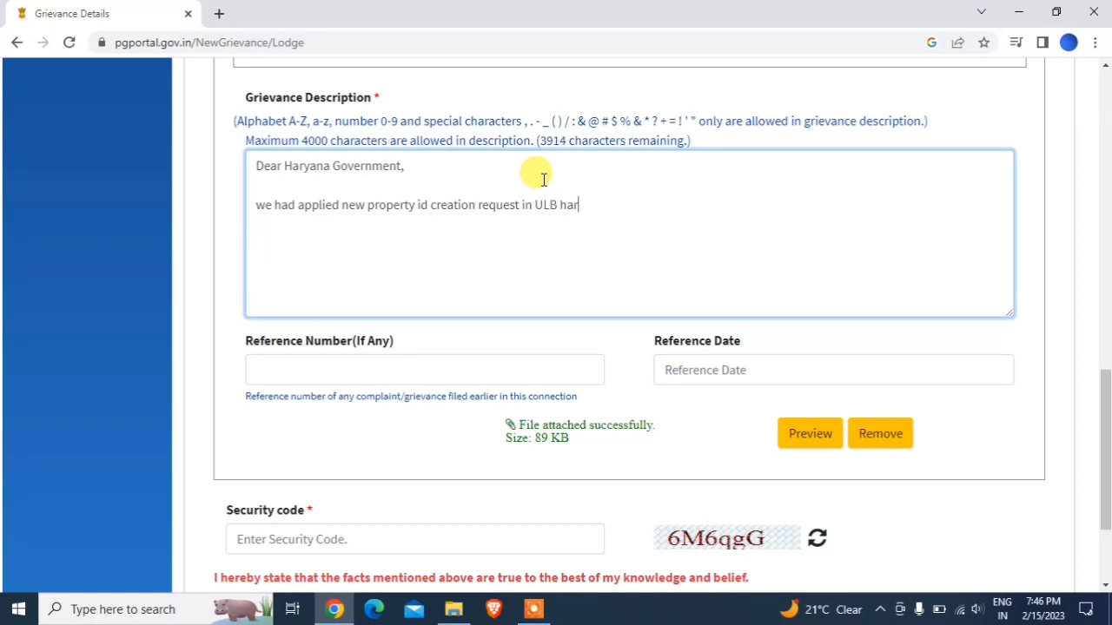
{"action": "type", "text": "yana Portal on "}
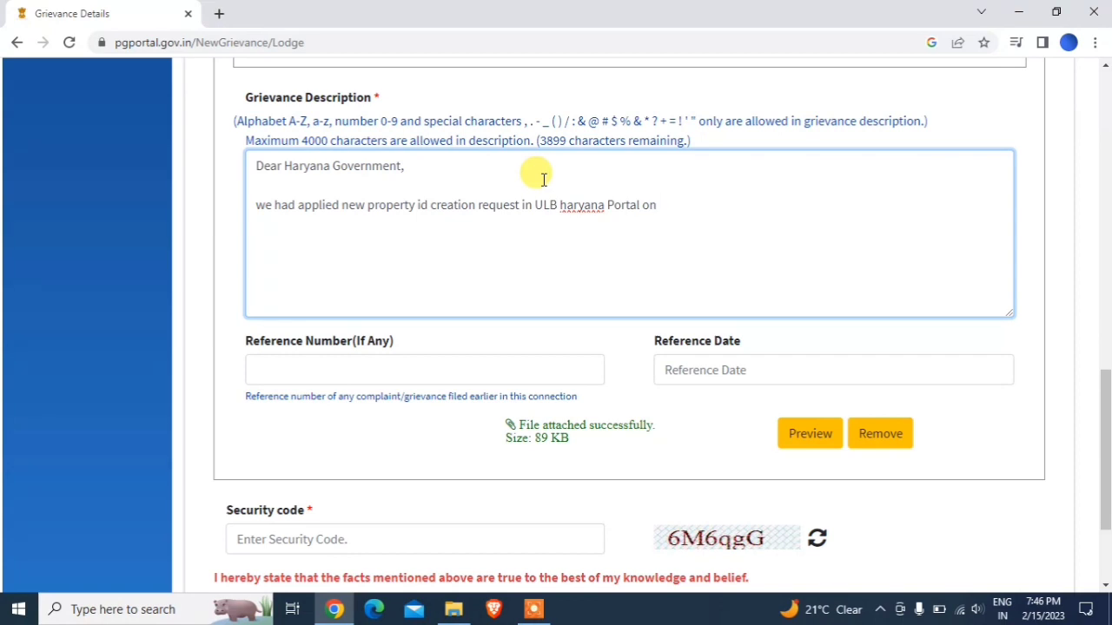
{"action": "type", "text": "4"}
{"action": "type", "text": " 0m"}
{"action": "key", "text": "BackSpace"}
{"action": "key", "text": "BackSpace"}
{"action": "type", "text": "decen"}
{"action": "key", "text": "BackSpace"}
{"action": "type", "text": "mber"}
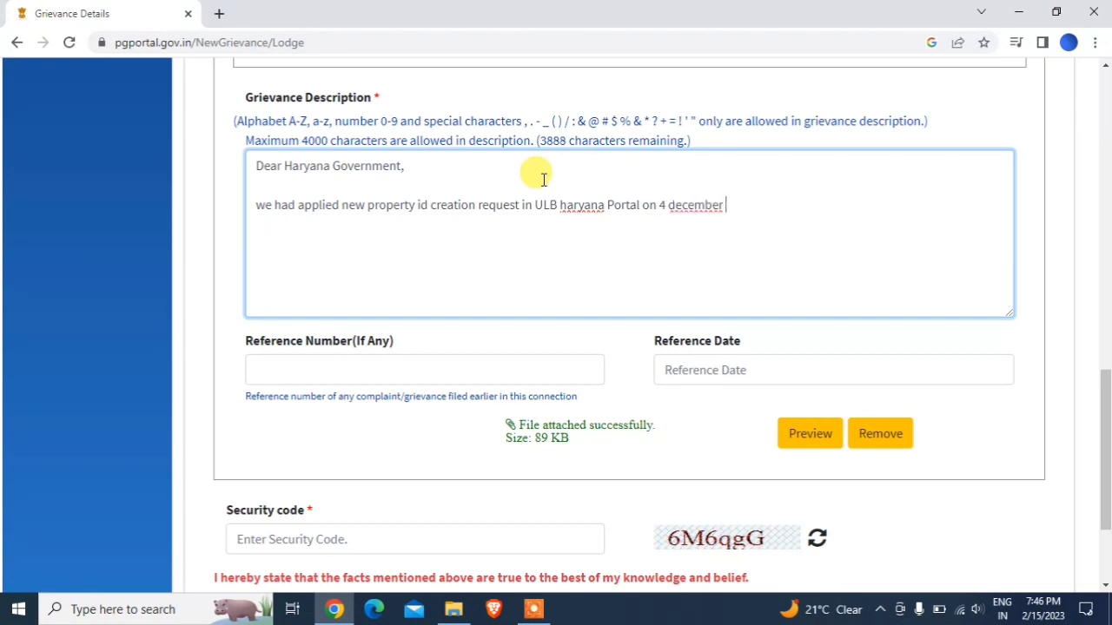
{"action": "key", "text": "BackSpace"}
{"action": "key", "text": "BackSpace"}
{"action": "key", "text": "BackSpace"}
{"action": "key", "text": "BackSpace"}
{"action": "key", "text": "BackSpace"}
{"action": "key", "text": "BackSpace"}
{"action": "type", "text": "ember 2022"}
{"action": "right_click", "coordinate": [692, 209]}
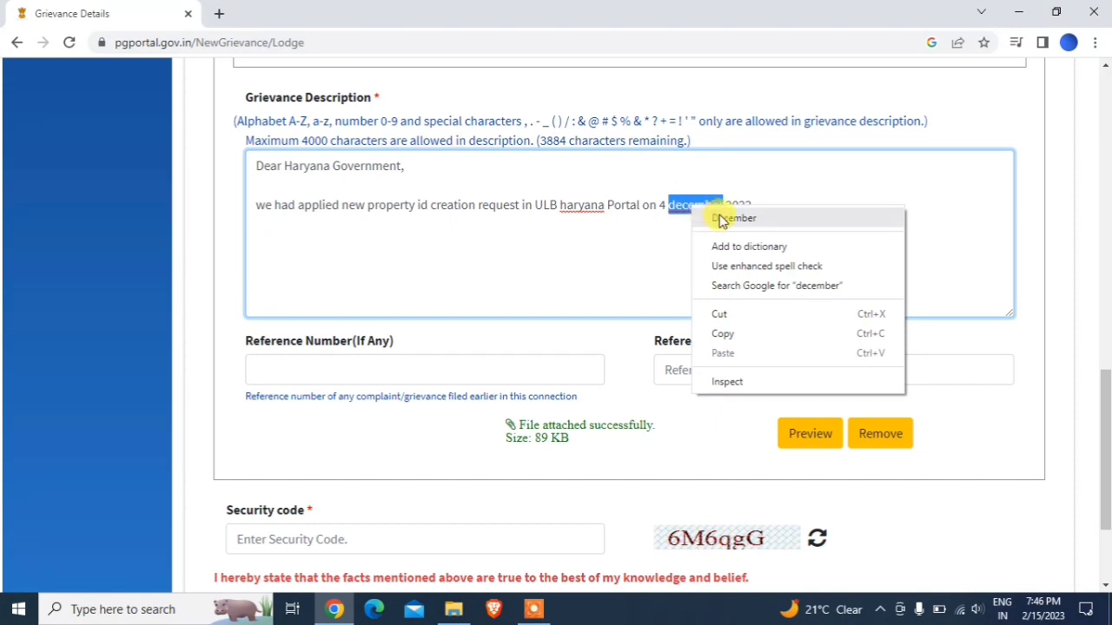
{"action": "left_click", "coordinate": [733, 218]}
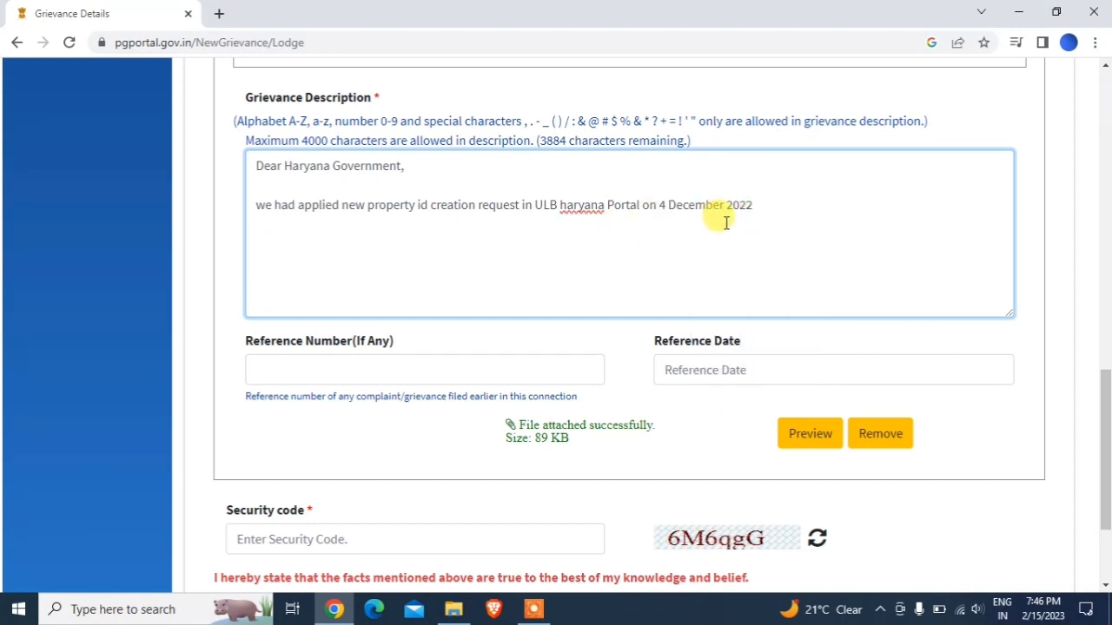
{"action": "type", "text": ".4"}
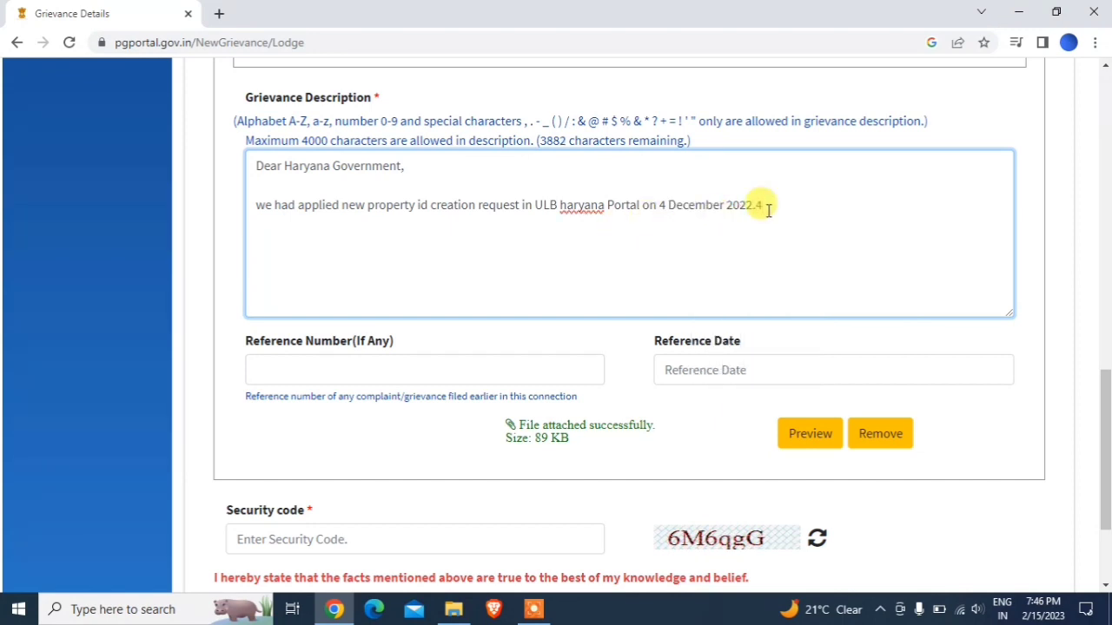
{"action": "key", "text": "BackSpace"}
- On a new line, add that after 2 months it is still pending in municipal corporation Ambala city
{"action": "key", "text": "Return"}
{"action": "type", "text": "now 2 m"}
{"action": "key", "text": "BackSpace"}
{"action": "key", "text": "BackSpace"}
{"action": "key", "text": "BackSpace"}
{"action": "type", "text": "2 months have "}
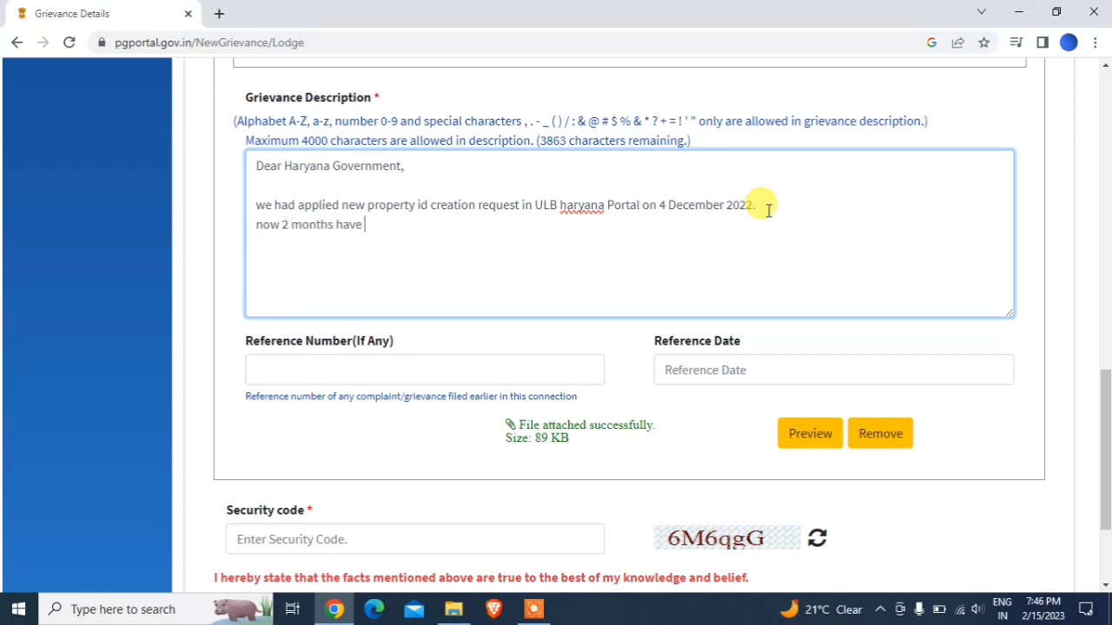
{"action": "type", "text": "gone sti"}
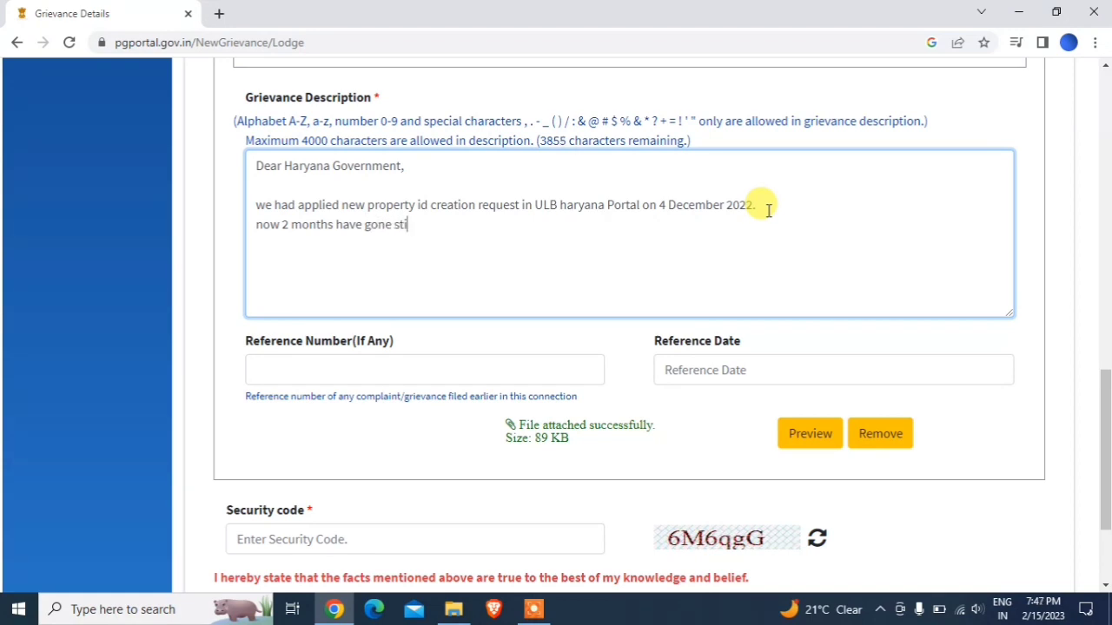
{"action": "type", "text": "ll status is pemdi"}
{"action": "key", "text": "BackSpace"}
{"action": "key", "text": "BackSpace"}
{"action": "key", "text": "BackSpace"}
{"action": "type", "text": "ding ,"}
{"action": "key", "text": "BackSpace"}
{"action": "key", "text": "BackSpace"}
{"action": "key", "text": "BackSpace"}
{"action": "key", "text": "BackSpace"}
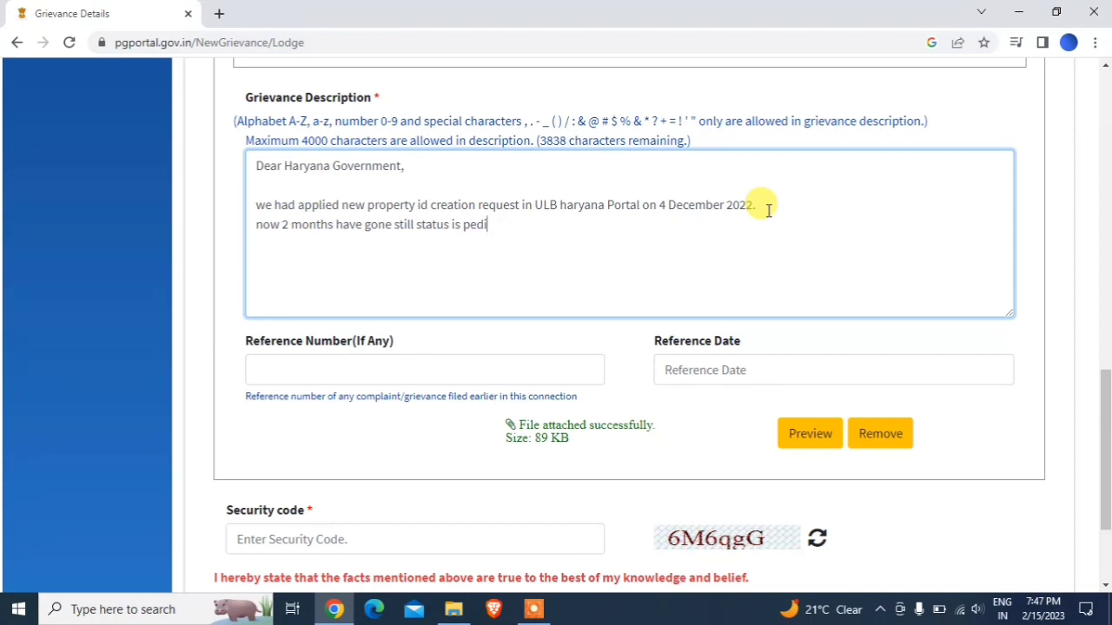
{"action": "type", "text": "ndign"}
{"action": "key", "text": "BackSpace"}
{"action": "key", "text": "BackSpace"}
{"action": "type", "text": "ing, no one doing there"}
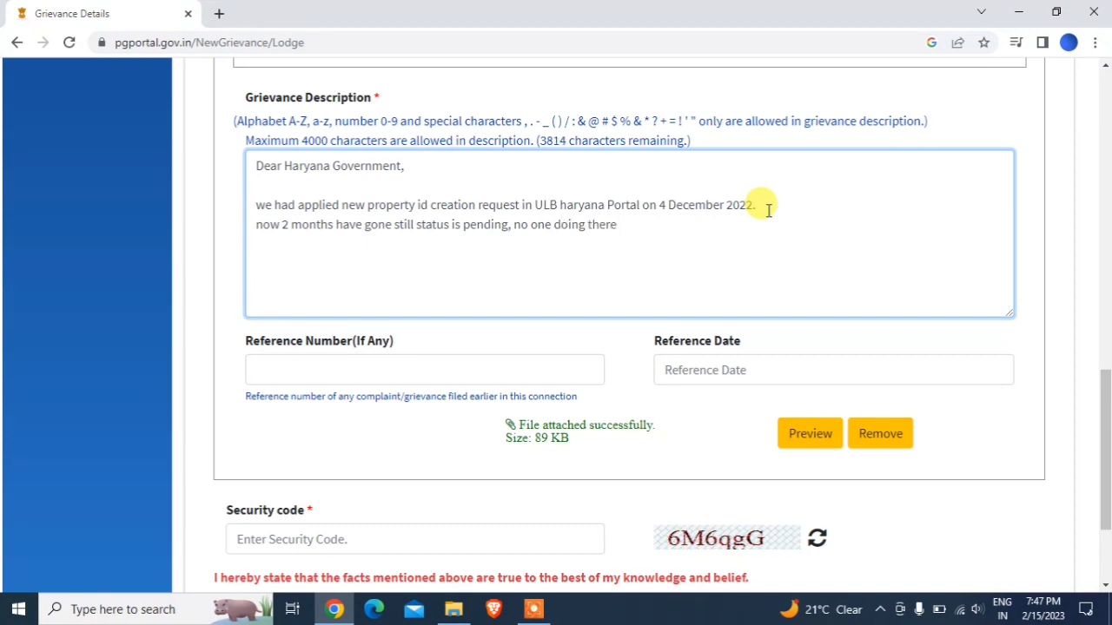
{"action": "key", "text": "BackSpace"}
{"action": "key", "text": "BackSpace"}
{"action": "key", "text": "BackSpace"}
{"action": "key", "text": "BackSpace"}
{"action": "type", "text": "eh"}
{"action": "key", "text": "BackSpace"}
{"action": "type", "text": "h"}
{"action": "key", "text": "BackSpace"}
{"action": "key", "text": "BackSpace"}
{"action": "type", "text": "heir dutuy"}
{"action": "key", "text": "BackSpace"}
{"action": "key", "text": "BackSpace"}
{"action": "type", "text": "ty on time im"}
{"action": "key", "text": "BackSpace"}
{"action": "key", "text": "BackSpace"}
{"action": "type", "text": "n "}
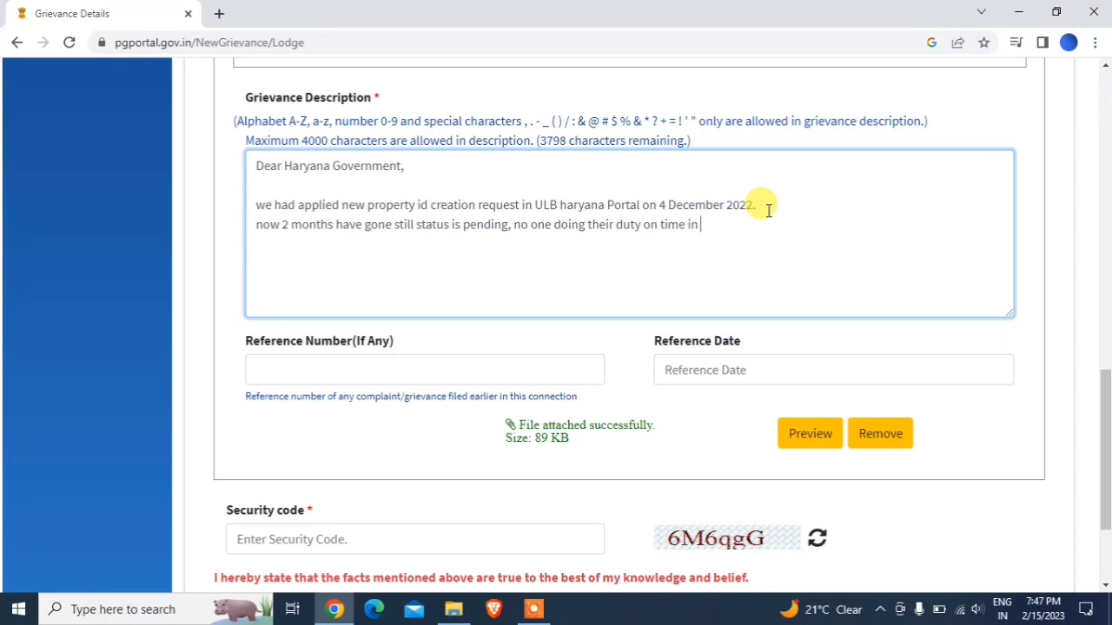
{"action": "type", "text": "municipal corpation a"}
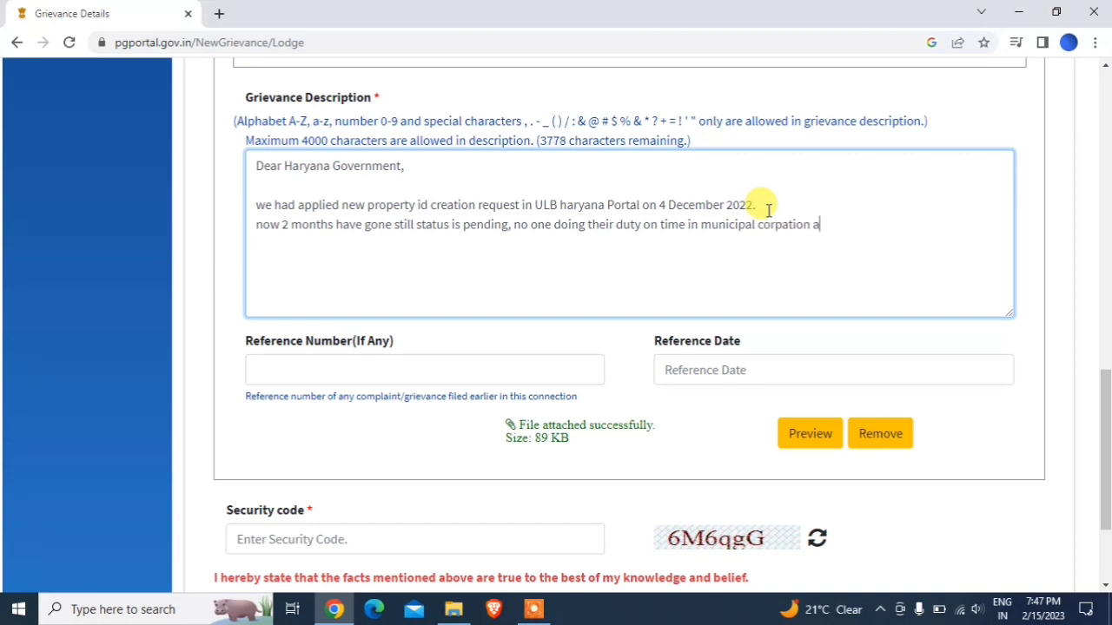
{"action": "type", "text": "mnal"}
{"action": "key", "text": "BackSpace"}
{"action": "key", "text": "BackSpace"}
{"action": "key", "text": "BackSpace"}
{"action": "key", "text": "BackSpace"}
{"action": "key", "text": "BackSpace"}
{"action": "key", "text": "BackSpace"}
{"action": "key", "text": "BackSpace"}
{"action": "key", "text": "BackSpace"}
{"action": "key", "text": "BackSpace"}
{"action": "type", "text": "raton amn"}
{"action": "key", "text": "BackSpace"}
{"action": "key", "text": "BackSpace"}
{"action": "key", "text": "BackSpace"}
{"action": "key", "text": "BackSpace"}
{"action": "key", "text": "BackSpace"}
{"action": "key", "text": "BackSpace"}
{"action": "type", "text": "ion am"}
{"action": "key", "text": "BackSpace"}
{"action": "key", "text": "BackSpace"}
{"action": "key", "text": "BackSpace"}
{"action": "key", "text": "BackSpace"}
{"action": "key", "text": "BackSpace"}
{"action": "key", "text": "BackSpace"}
{"action": "key", "text": "BackSpace"}
{"action": "key", "text": "BackSpace"}
{"action": "key", "text": "BackSpace"}
{"action": "key", "text": "BackSpace"}
{"action": "type", "text": "oration amn"}
{"action": "type", "text": "al"}
{"action": "key", "text": "BackSpace"}
{"action": "key", "text": "BackSpace"}
{"action": "key", "text": "BackSpace"}
{"action": "type", "text": "nal"}
{"action": "key", "text": "BackSpace"}
{"action": "key", "text": "BackSpace"}
{"action": "key", "text": "BackSpace"}
{"action": "type", "text": "bala city"}
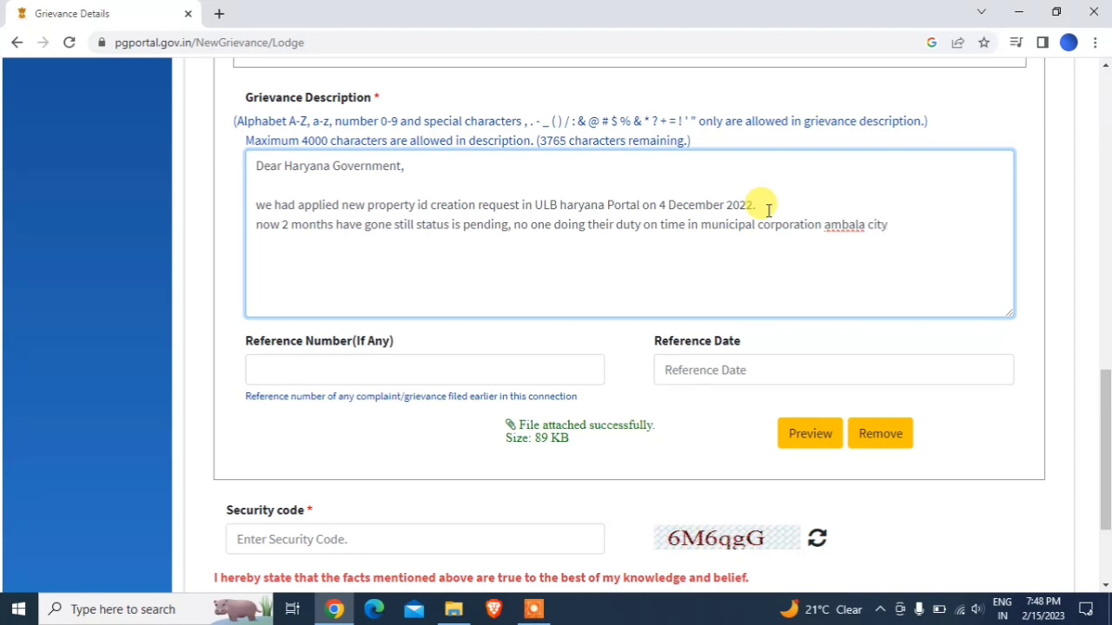
{"action": "type", "text": ". "}
{"action": "type", "text": "please pro"}
{"action": "type", "text": "vide us"}
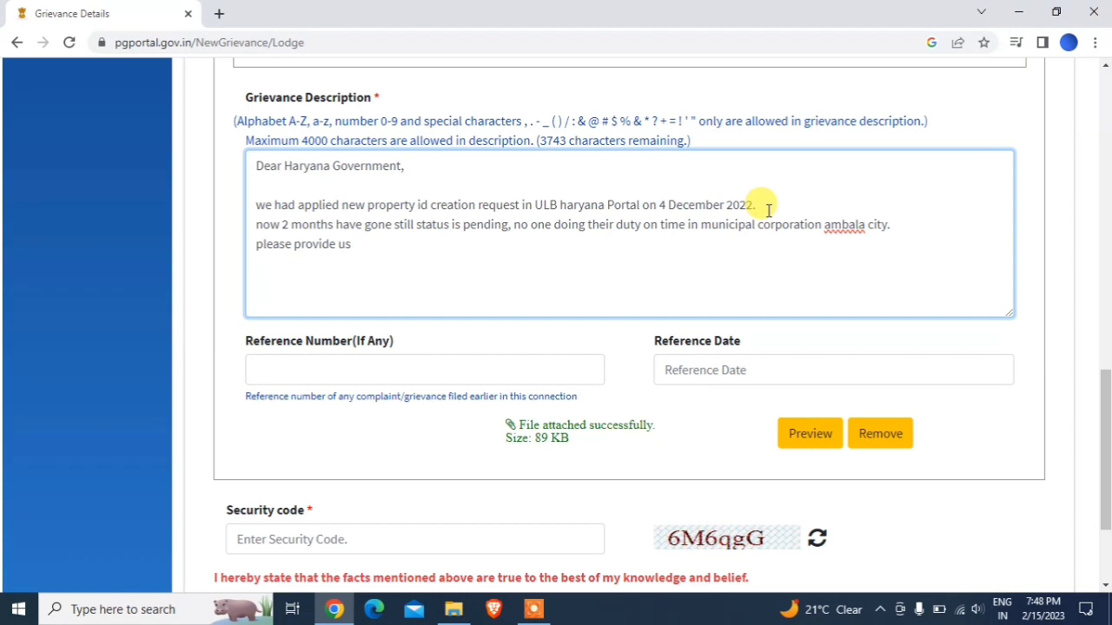
- Close the letter asking for help regarding our work, noting the reference PDF is attached
{"action": "key", "text": "BackSpace"}
{"action": "key", "text": "BackSpace"}
{"action": "key", "text": "BackSpace"}
{"action": "key", "text": "BackSpace"}
{"action": "key", "text": "BackSpace"}
{"action": "key", "text": "BackSpace"}
{"action": "key", "text": "BackSpace"}
{"action": "key", "text": "BackSpace"}
{"action": "key", "text": "BackSpace"}
{"action": "key", "text": "BackSpace"}
{"action": "key", "text": "BackSpace"}
{"action": "type", "text": "help"}
{"action": "type", "text": " us rega"}
{"action": "type", "text": "ridng"}
{"action": "key", "text": "BackSpace"}
{"action": "key", "text": "BackSpace"}
{"action": "key", "text": "BackSpace"}
{"action": "type", "text": "ding out"}
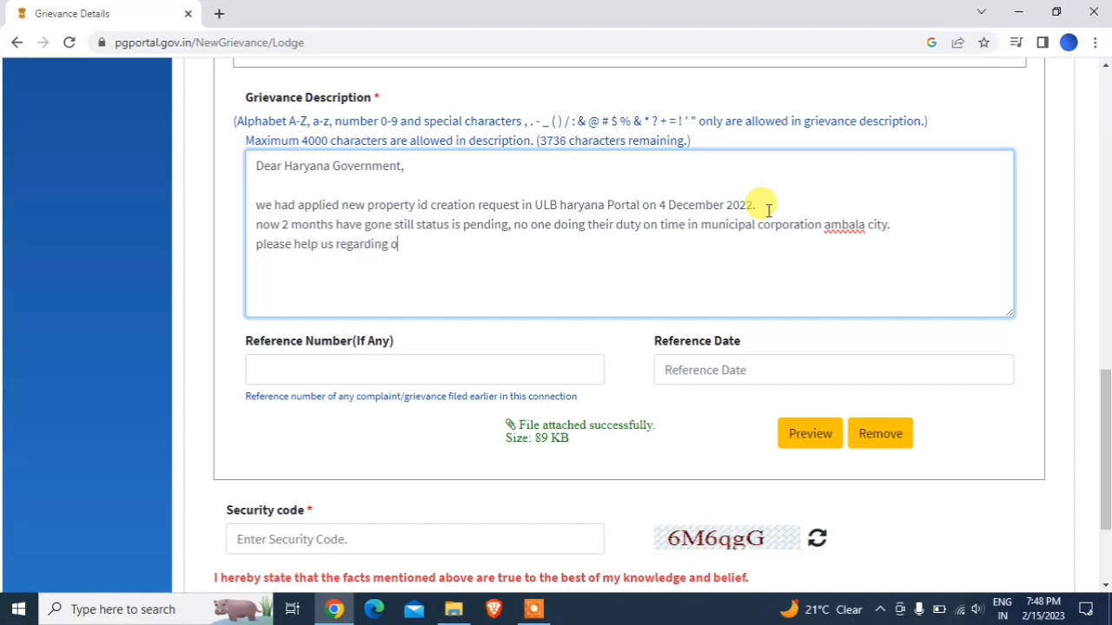
{"action": "key", "text": "BackSpace"}
{"action": "type", "text": "r eor"}
{"action": "key", "text": "BackSpace"}
{"action": "key", "text": "BackSpace"}
{"action": "key", "text": "BackSpace"}
{"action": "type", "text": "work , "}
{"action": "type", "text": "for "}
{"action": "type", "text": "referenece"}
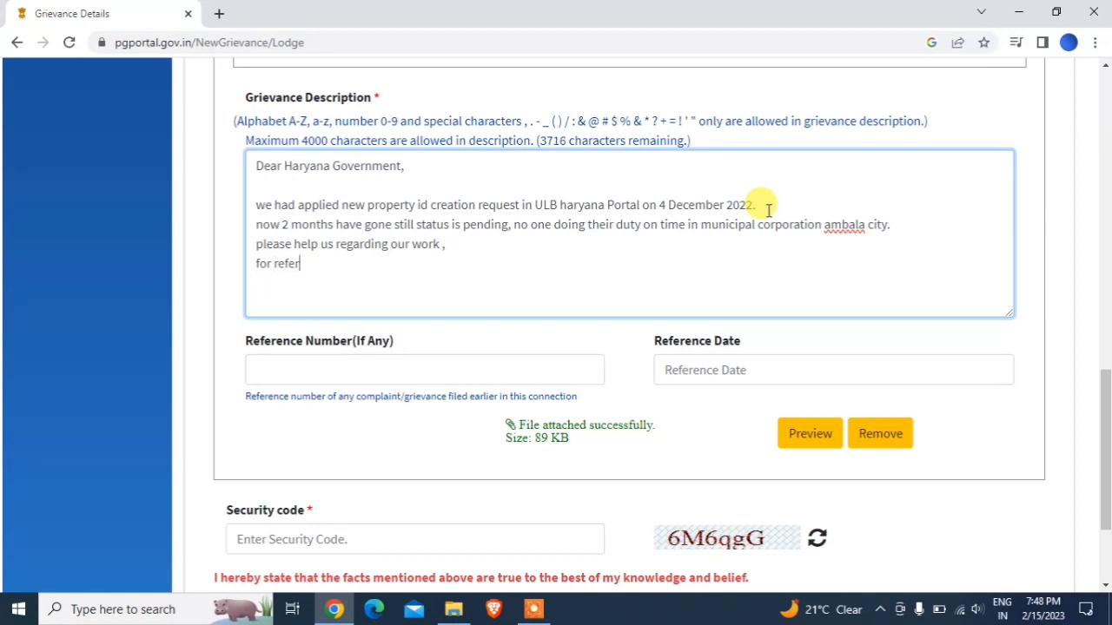
{"action": "key", "text": "BackSpace"}
{"action": "key", "text": "BackSpace"}
{"action": "key", "text": "BackSpace"}
{"action": "key", "text": "BackSpace"}
{"action": "key", "text": "BackSpace"}
{"action": "key", "text": "BackSpace"}
{"action": "type", "text": "ence pdf is arrche"}
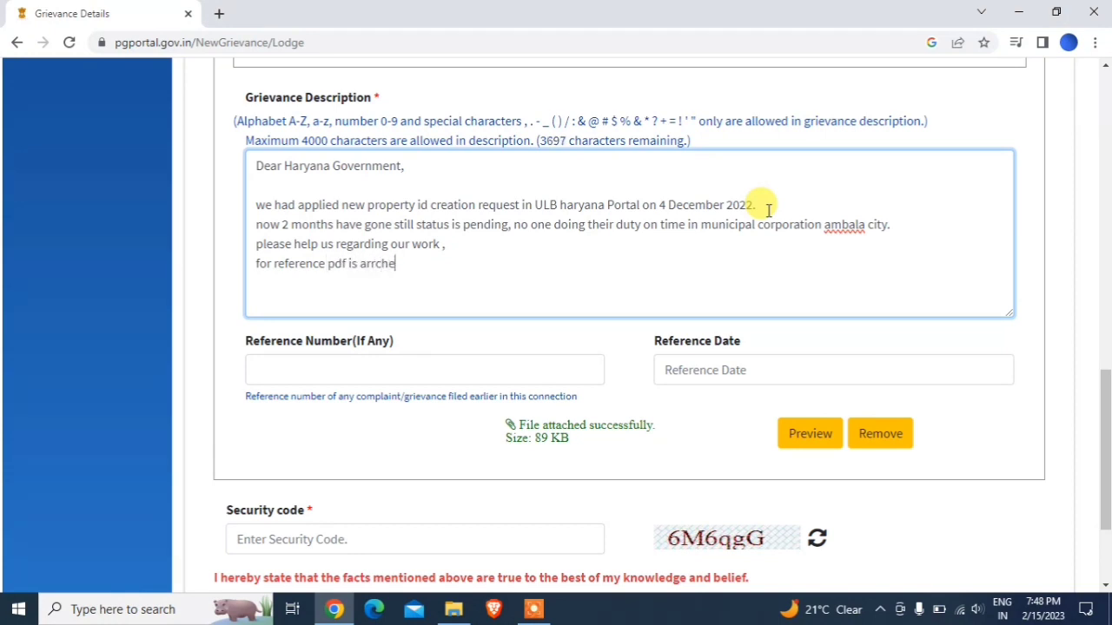
{"action": "key", "text": "BackSpace"}
{"action": "key", "text": "BackSpace"}
{"action": "key", "text": "BackSpace"}
{"action": "type", "text": "ttached."}
- Retype the applicant's name in all capital letters and scroll back to the description
{"action": "left_click_drag", "start_coordinate": [1105, 386], "coordinate": [1106, 89]}
{"action": "scroll", "coordinate": [466, 186], "scroll_direction": "down", "scroll_amount": 1}
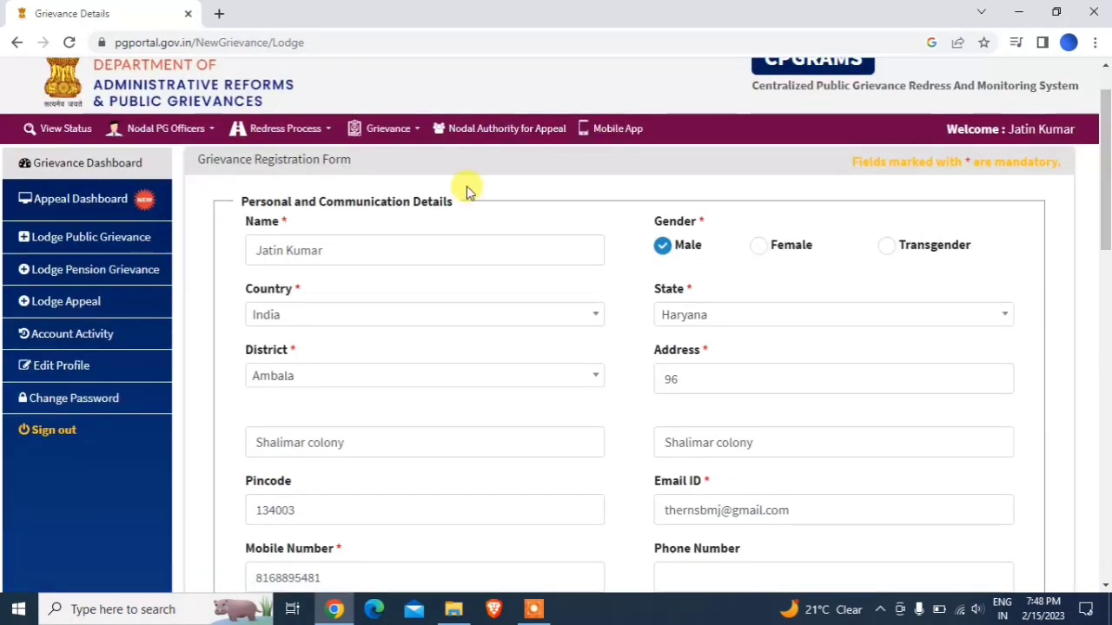
{"action": "triple_click", "coordinate": [345, 253]}
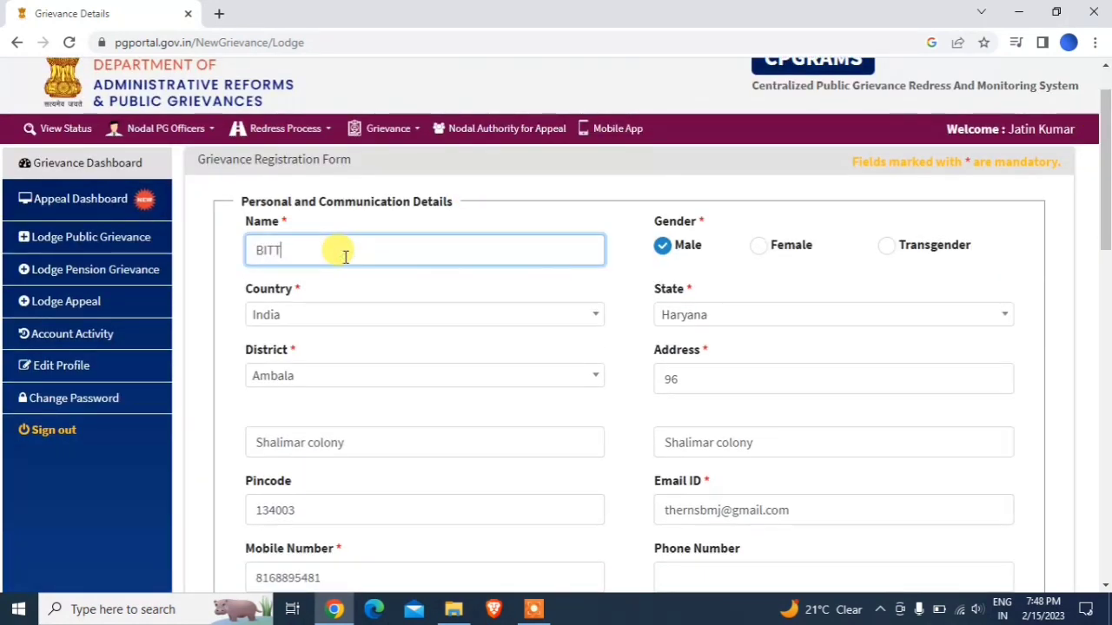
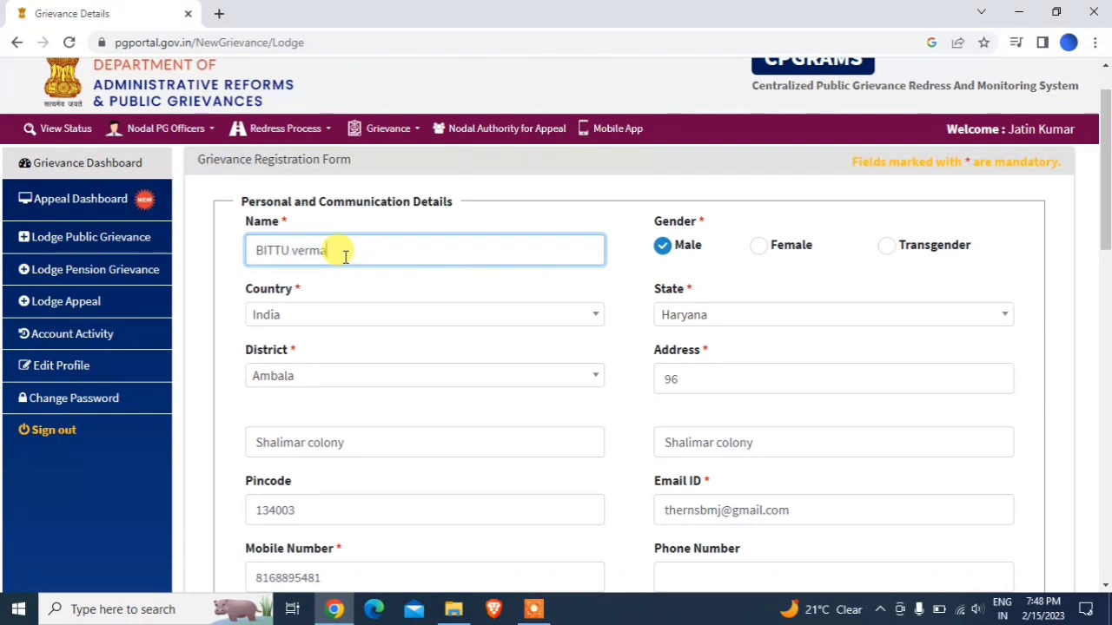
{"action": "type", "text": "VERMA"}
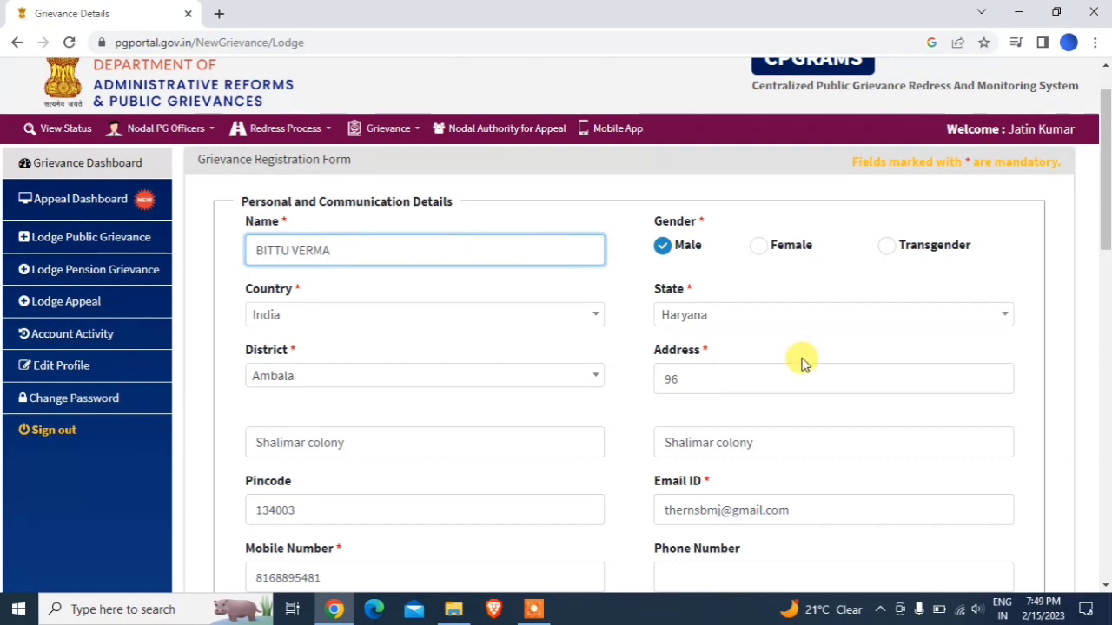
{"action": "left_click_drag", "start_coordinate": [1105, 235], "coordinate": [1103, 540]}
- Enter the displayed security code and submit the grievance registration form
{"action": "left_click", "coordinate": [467, 409]}
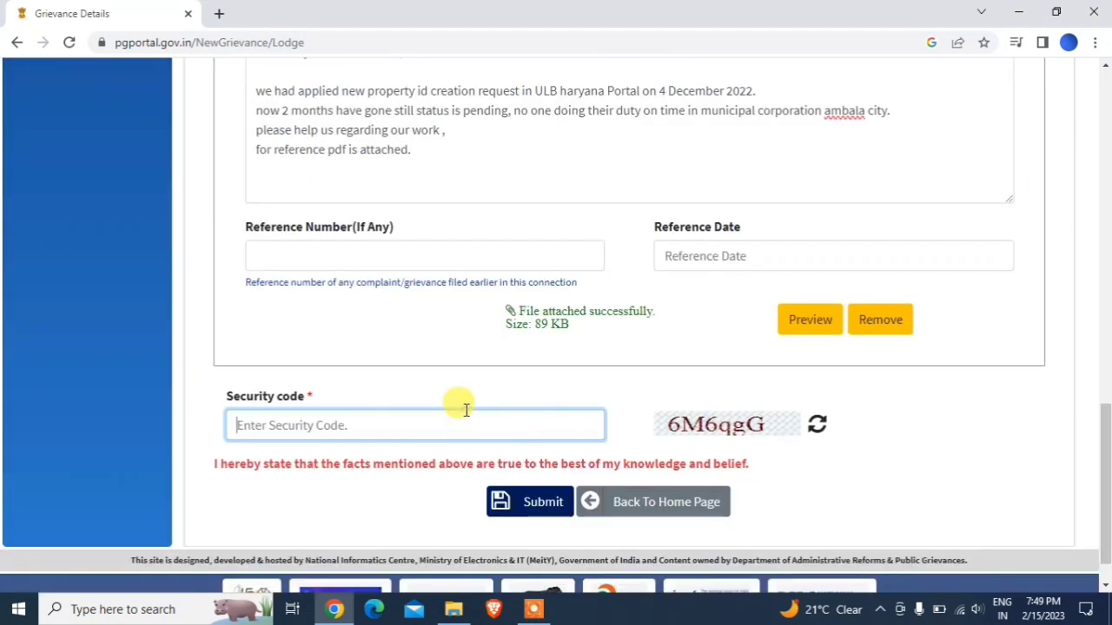
{"action": "type", "text": "6M6q"}
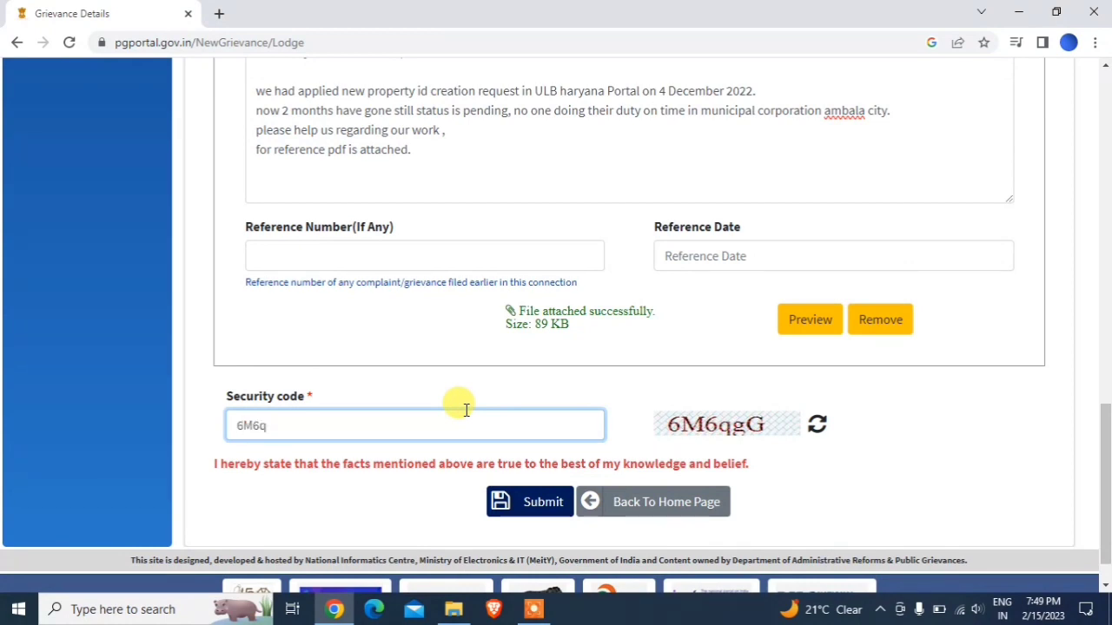
{"action": "type", "text": "gG"}
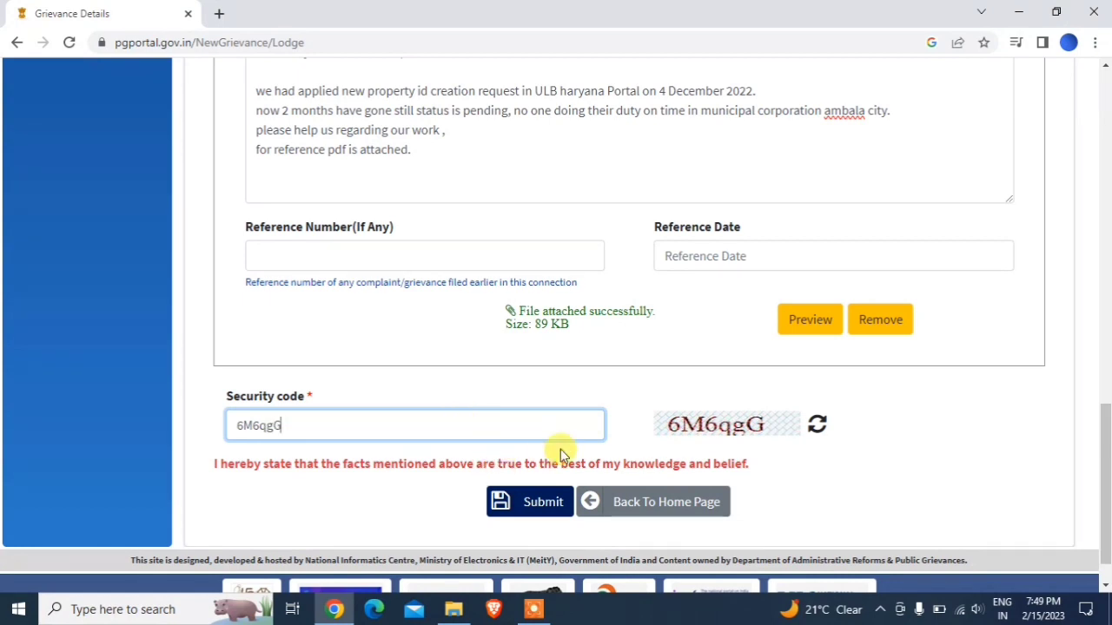
{"action": "left_click", "coordinate": [898, 452]}
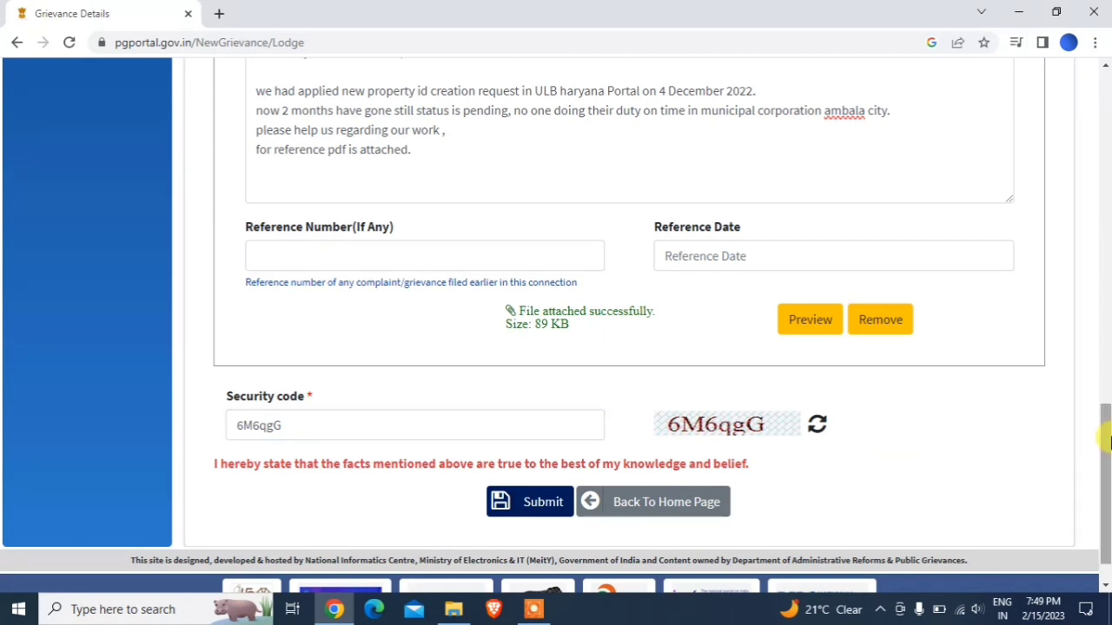
{"action": "scroll", "coordinate": [1103, 491], "scroll_direction": "down", "scroll_amount": 1}
{"action": "left_click_drag", "start_coordinate": [1103, 469], "coordinate": [1104, 417]}
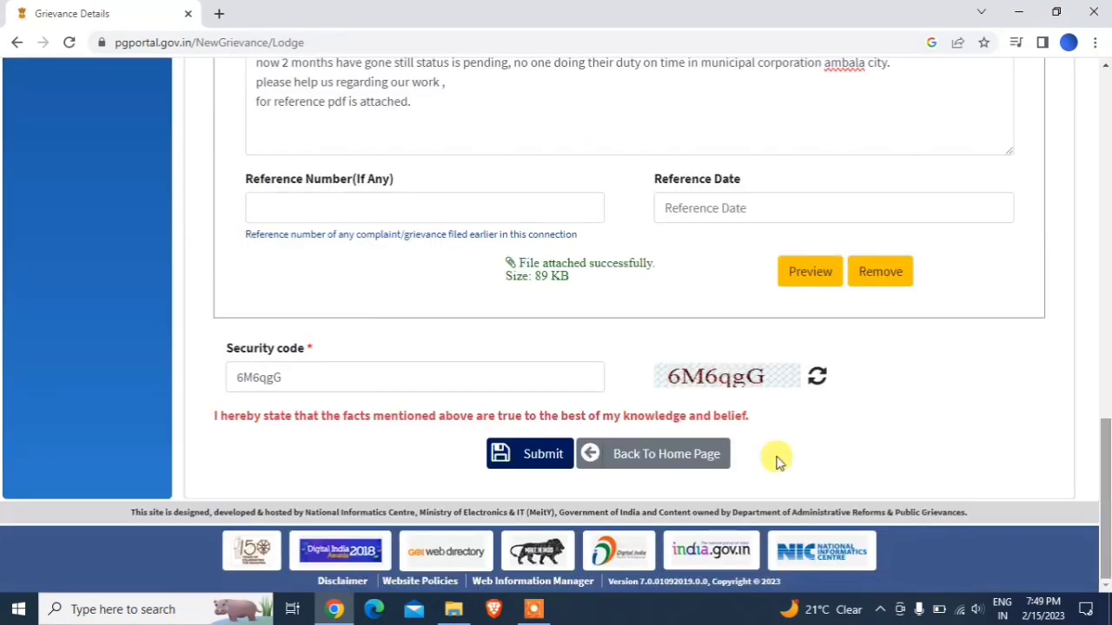
{"action": "left_click", "coordinate": [531, 463]}
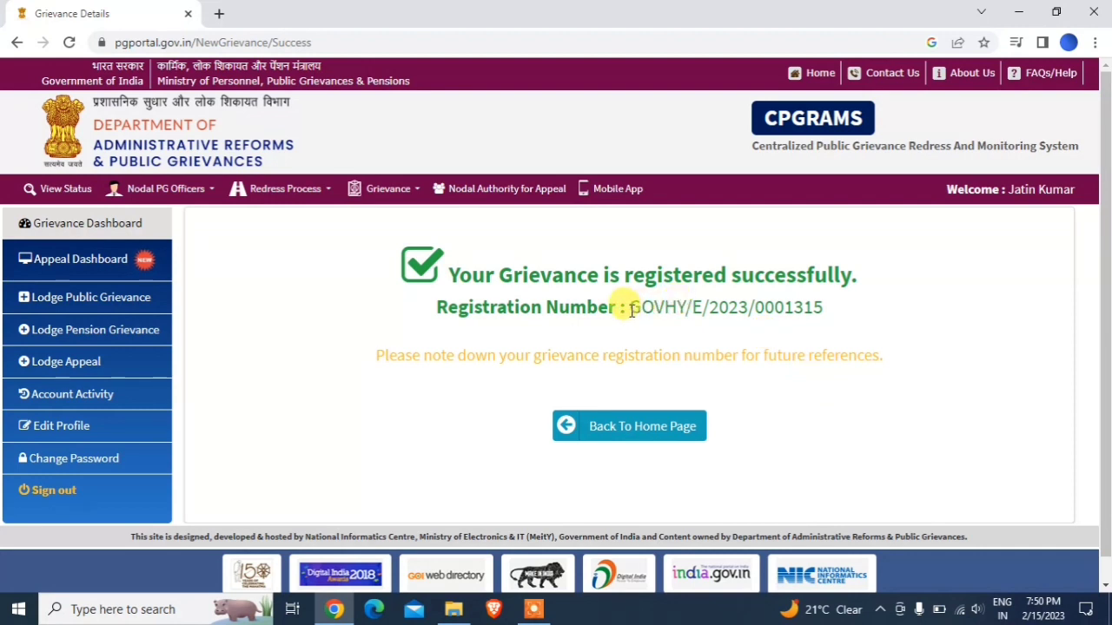
- Copy the new registration number and look up its status via Grievance > View Status with the security code
{"action": "left_click_drag", "start_coordinate": [631, 310], "coordinate": [810, 333]}
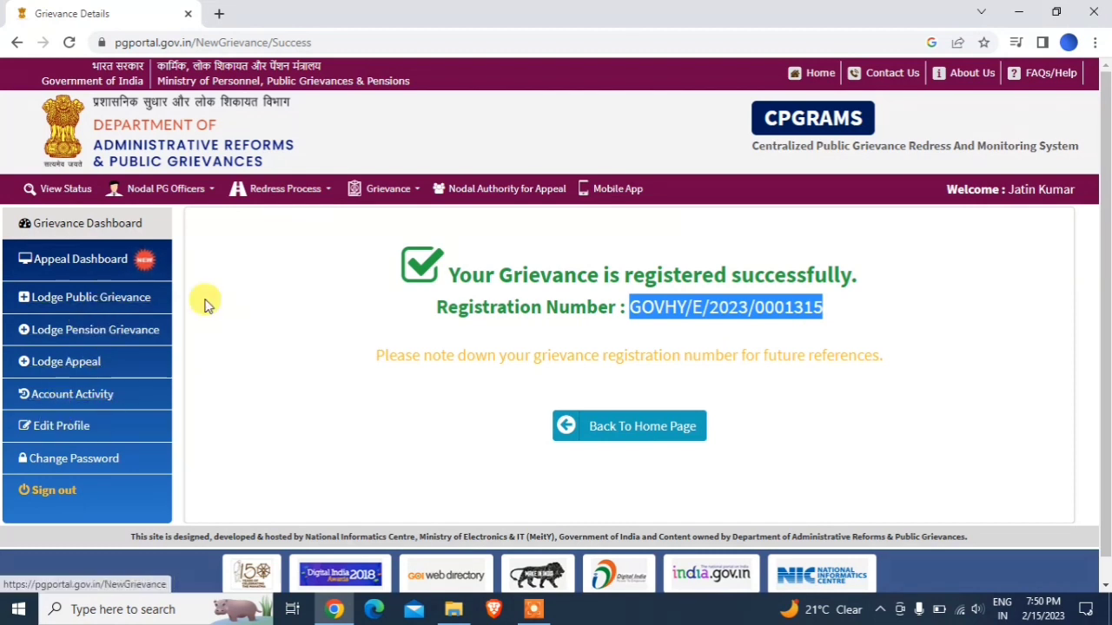
{"action": "left_click", "coordinate": [410, 190]}
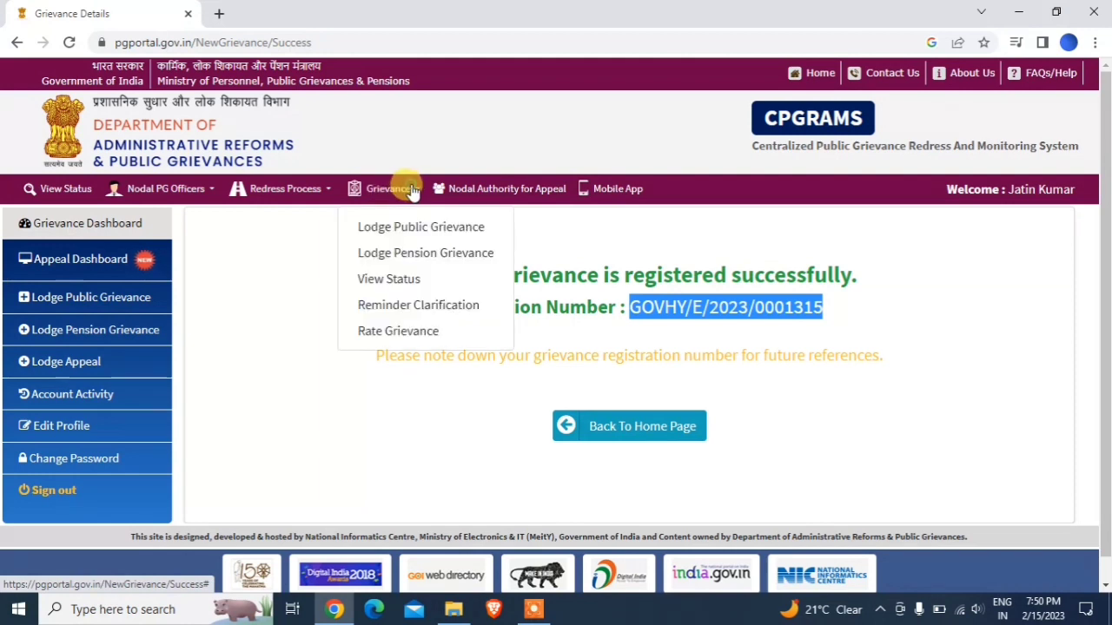
{"action": "left_click", "coordinate": [400, 282]}
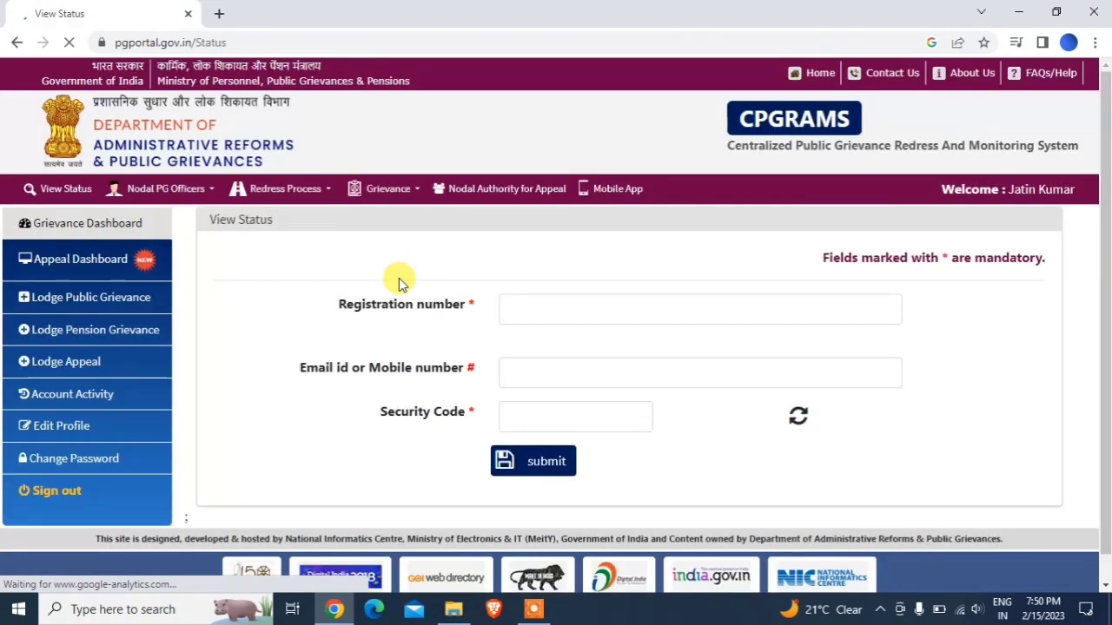
{"action": "left_click", "coordinate": [516, 310]}
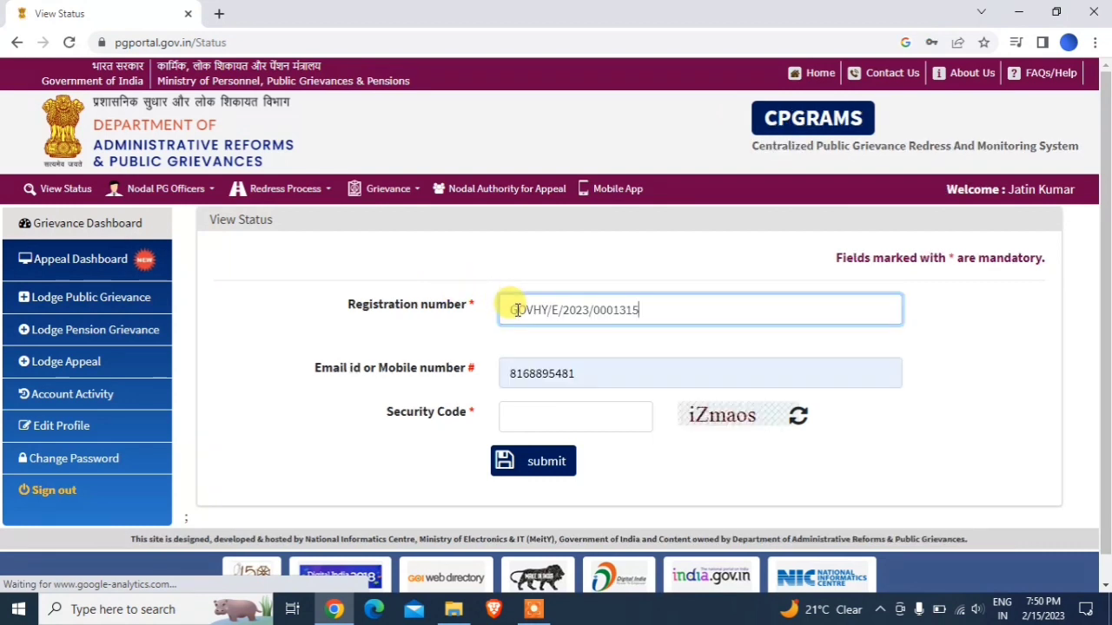
{"action": "left_click", "coordinate": [572, 412]}
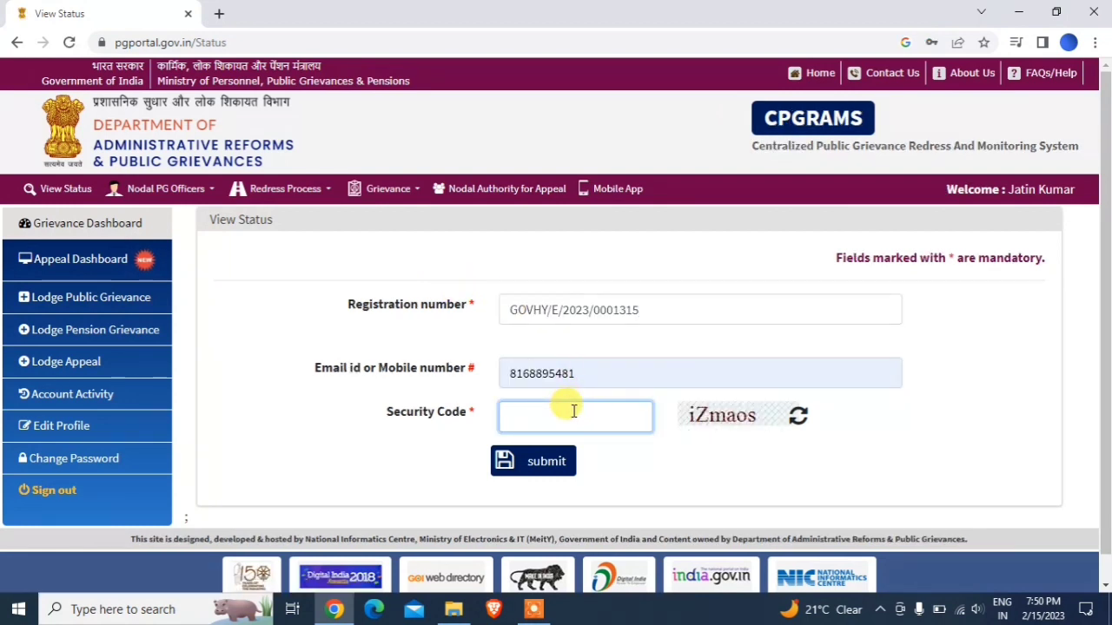
{"action": "type", "text": "iZmaos"}
{"action": "left_click", "coordinate": [526, 470]}
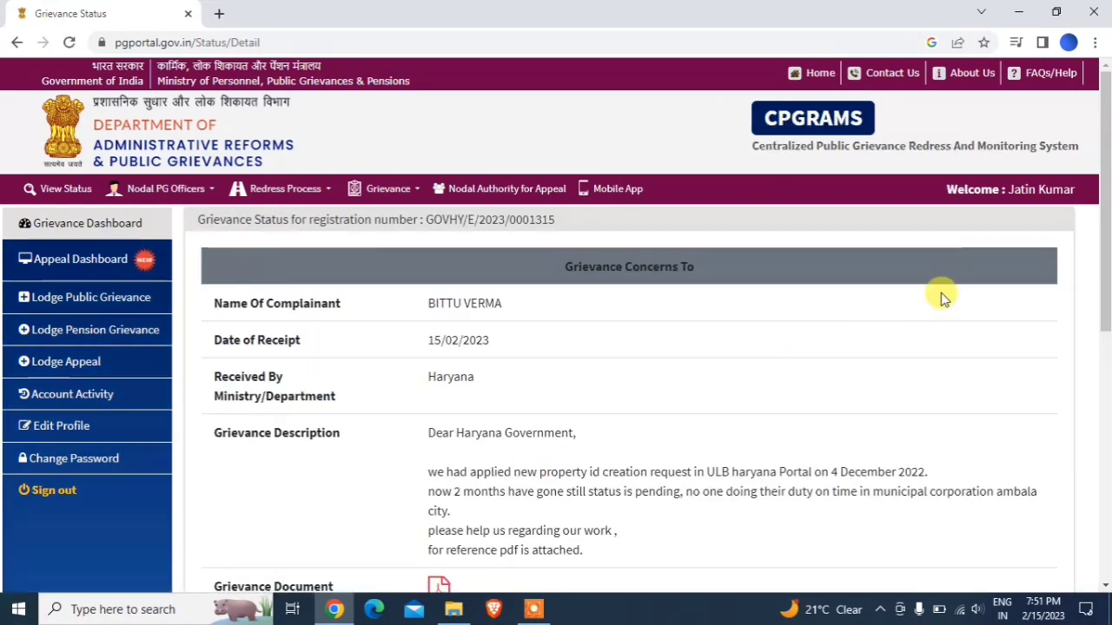
{"action": "scroll", "coordinate": [1103, 296], "scroll_direction": "down", "scroll_amount": 2}
{"action": "left_click_drag", "start_coordinate": [1103, 294], "coordinate": [1103, 417]}
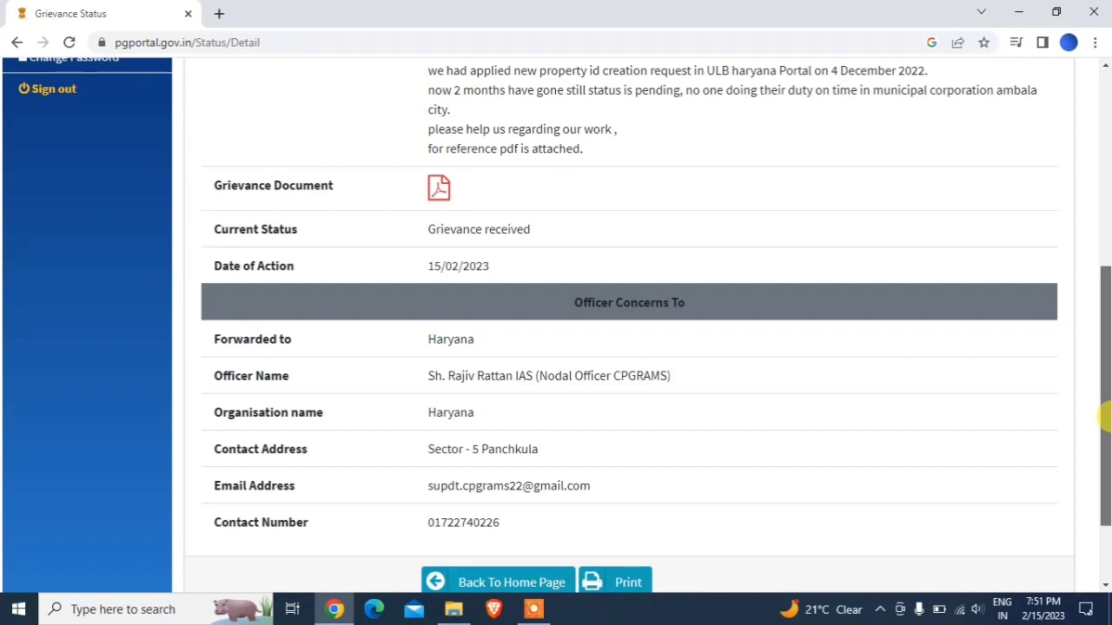
{"action": "left_click_drag", "start_coordinate": [1103, 417], "coordinate": [1103, 438]}
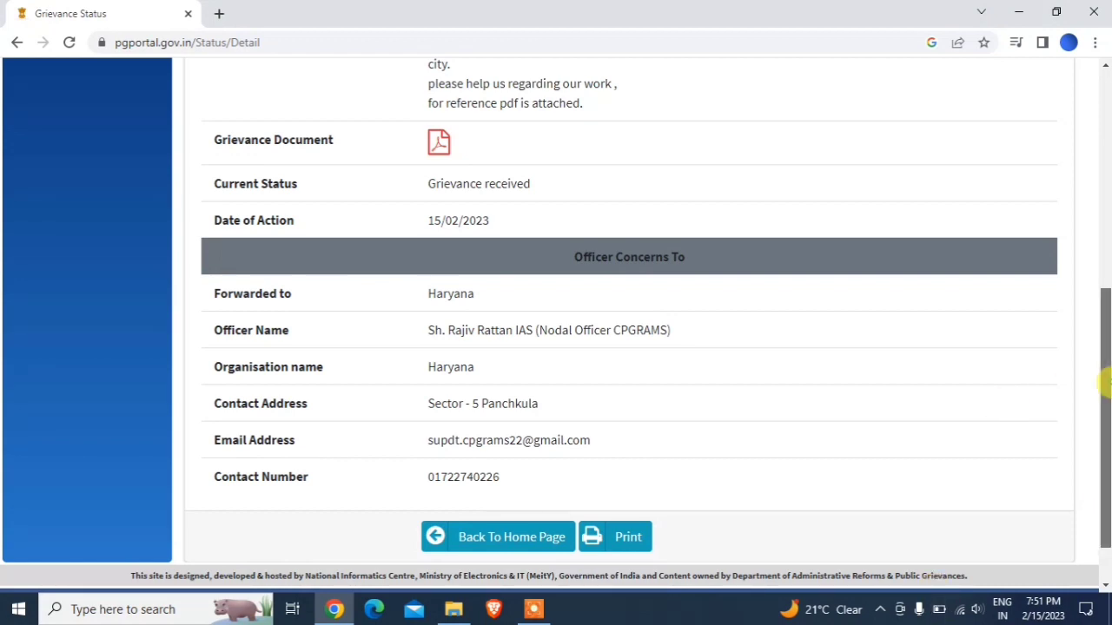
{"action": "left_click_drag", "start_coordinate": [1103, 382], "coordinate": [1103, 295]}
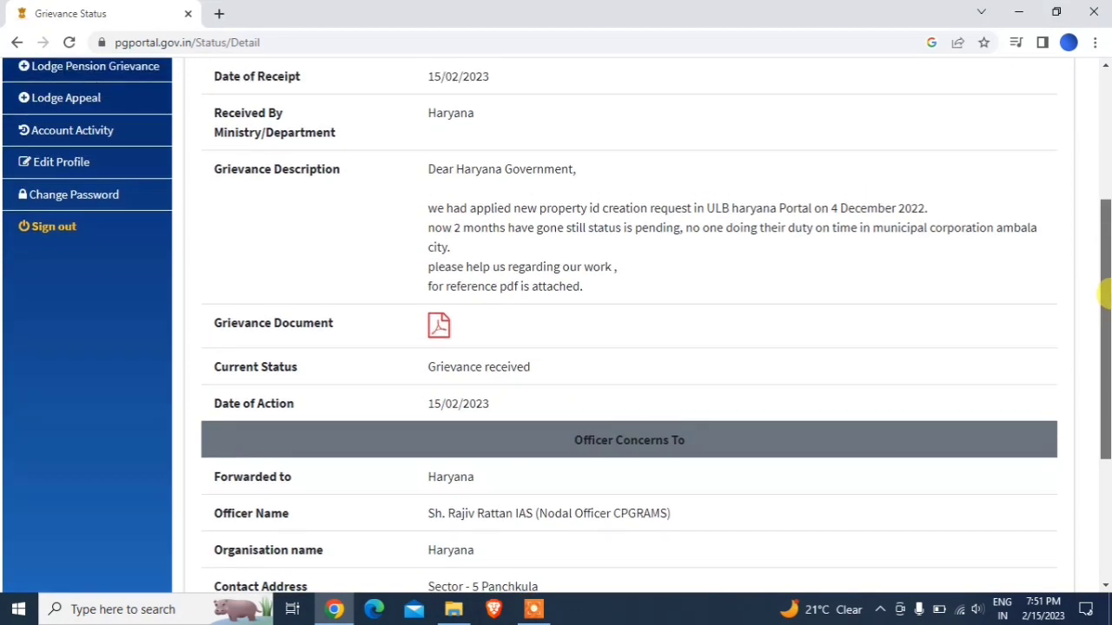
- Download the attached GrievanceDocument.pdf and open it from the download bar
{"action": "left_click", "coordinate": [446, 337]}
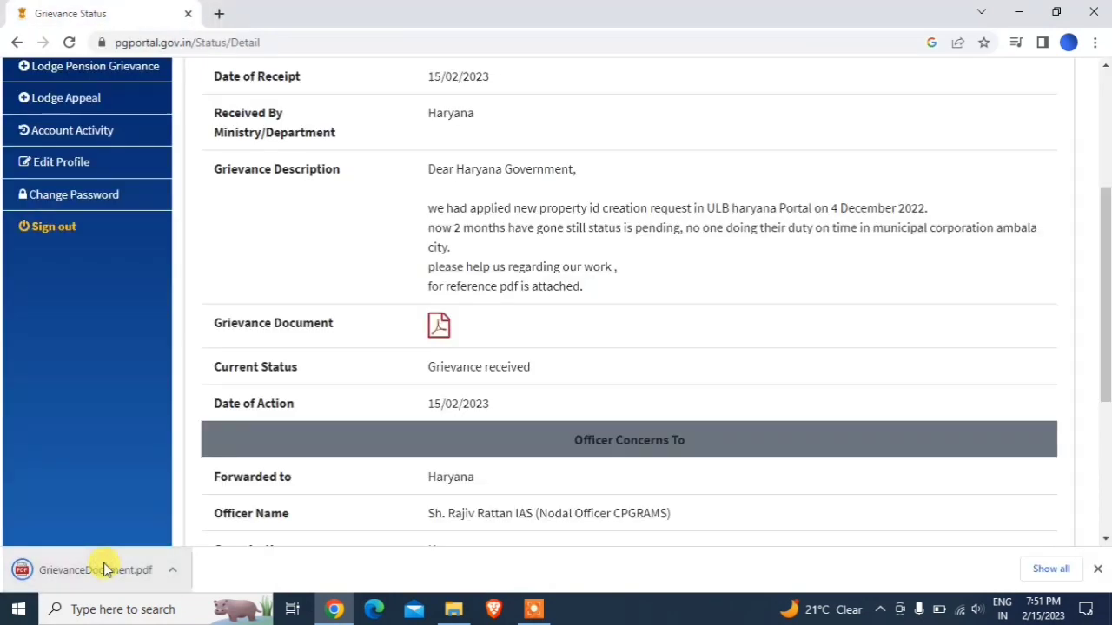
{"action": "left_click", "coordinate": [103, 569]}
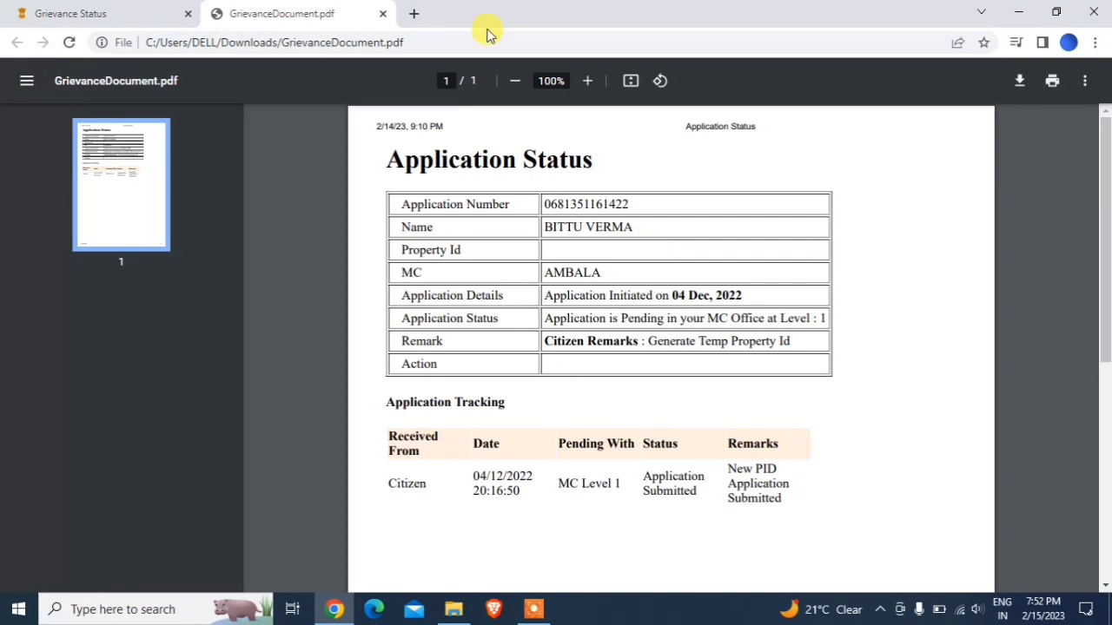
- Close the PDF tab, review the Grievance Status page, and go to Lodge Appeal
{"action": "left_click", "coordinate": [383, 14]}
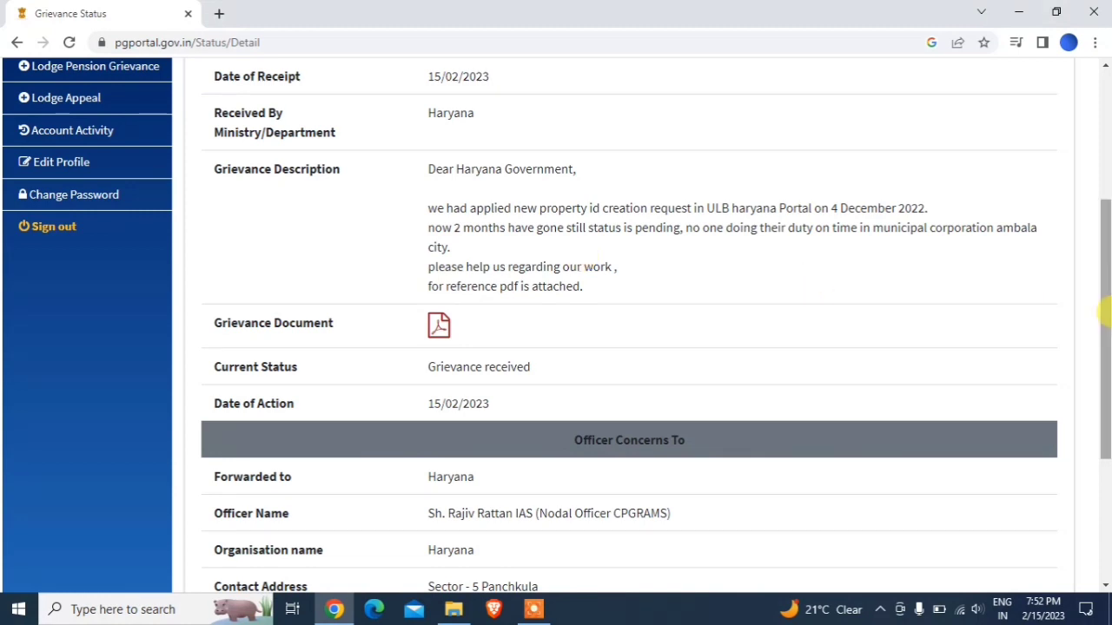
{"action": "left_click_drag", "start_coordinate": [1103, 308], "coordinate": [1103, 232]}
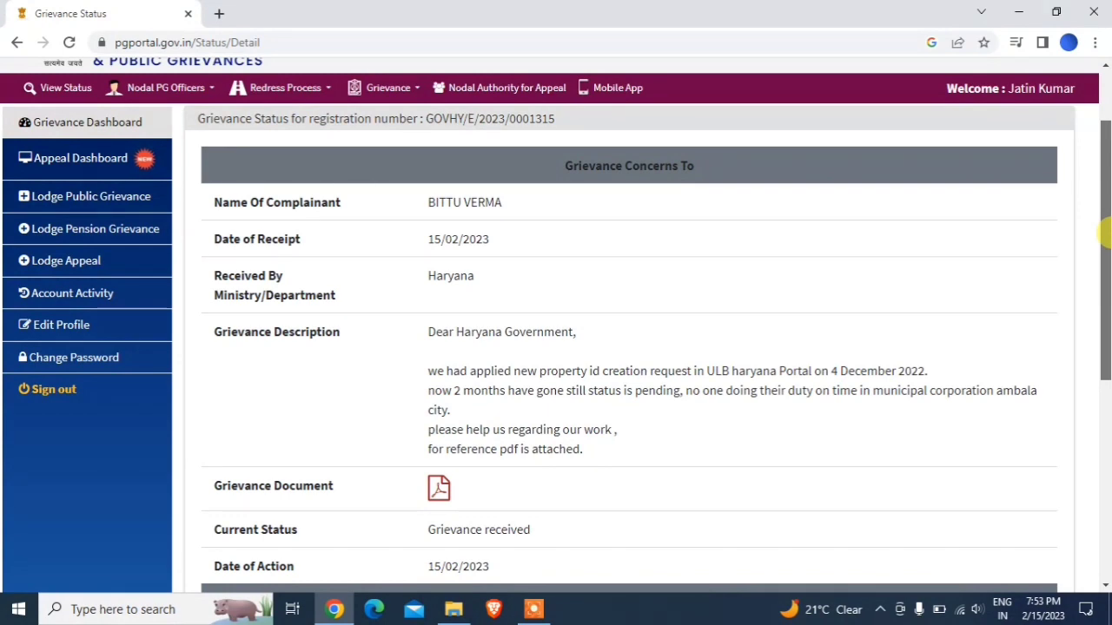
{"action": "left_click_drag", "start_coordinate": [1103, 232], "coordinate": [1103, 258]}
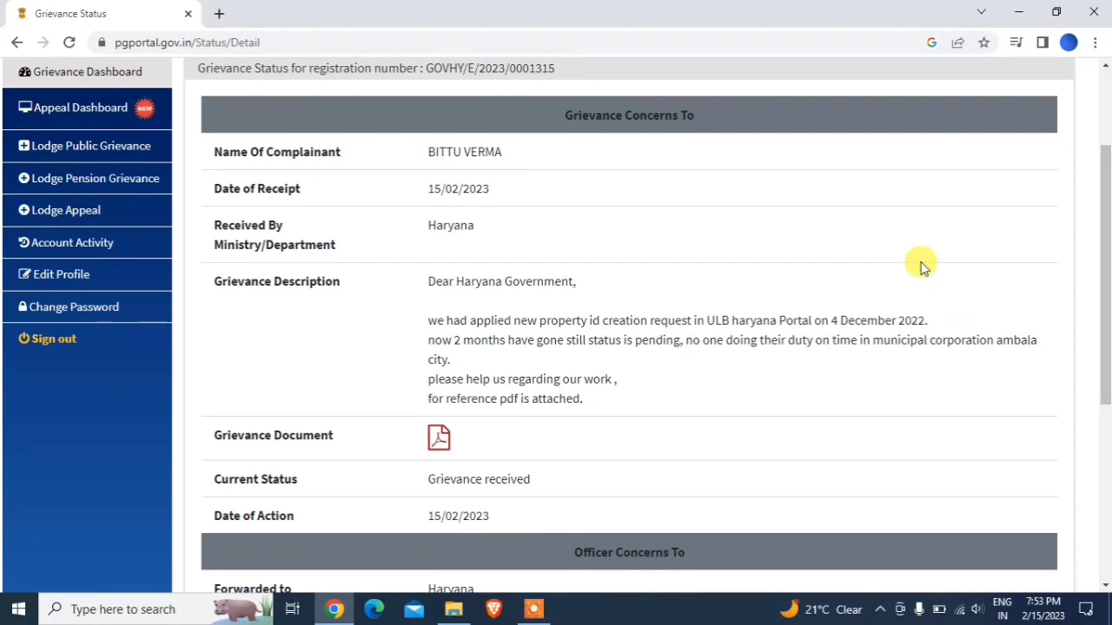
{"action": "left_click", "coordinate": [75, 223]}
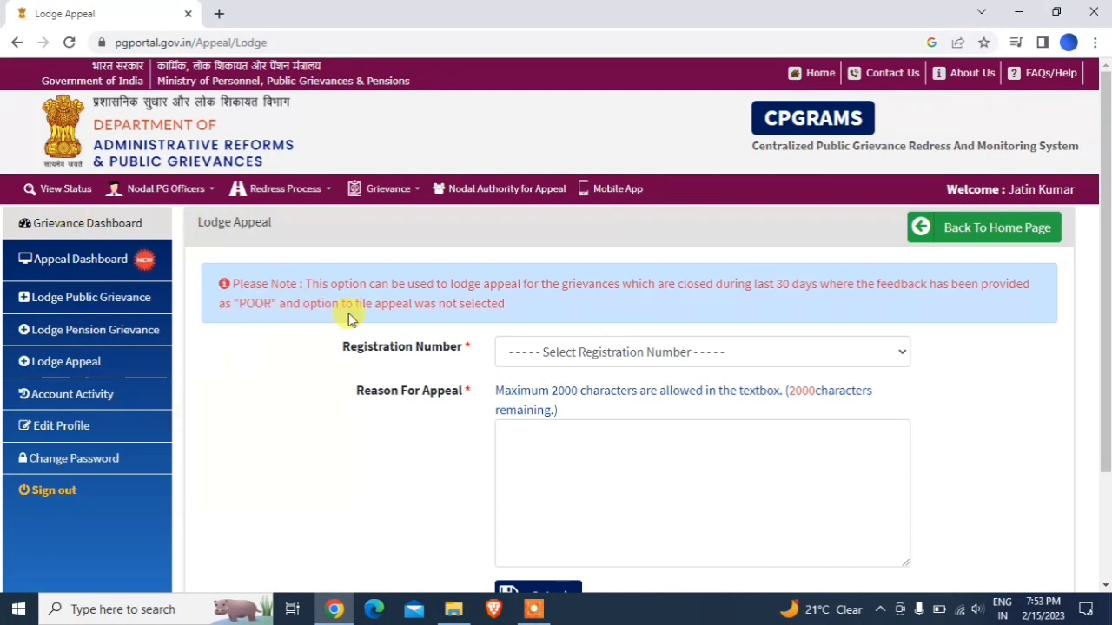
- Scroll down the Lodge Appeal form to view its registration number, reason fields and Submit button
{"action": "left_click_drag", "start_coordinate": [1102, 273], "coordinate": [1103, 278]}
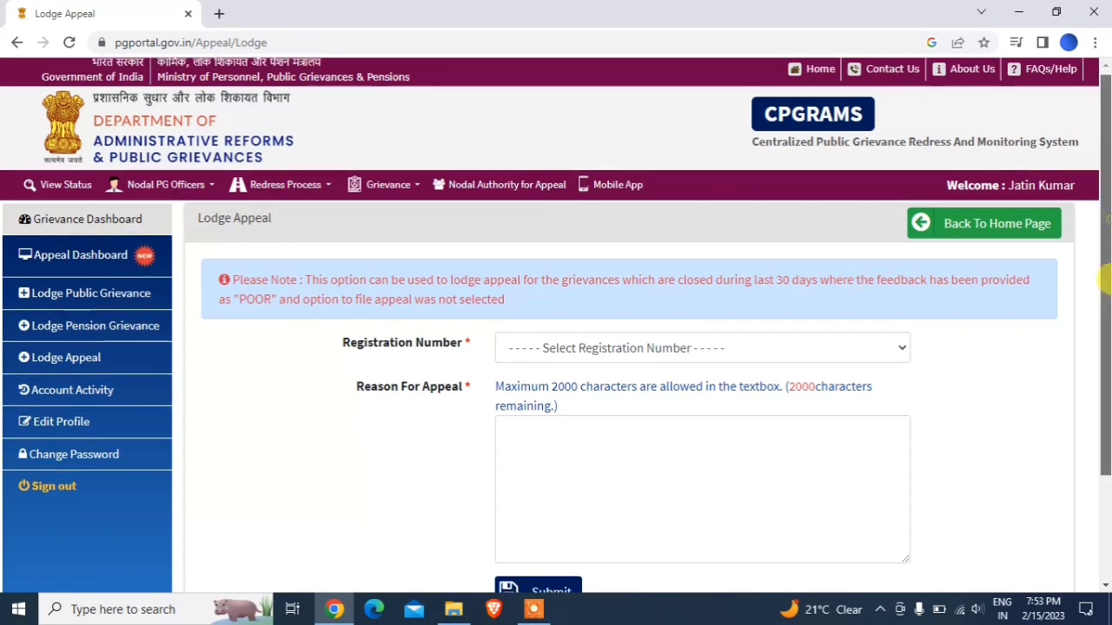
{"action": "scroll", "coordinate": [1103, 278], "scroll_direction": "down", "scroll_amount": 2}
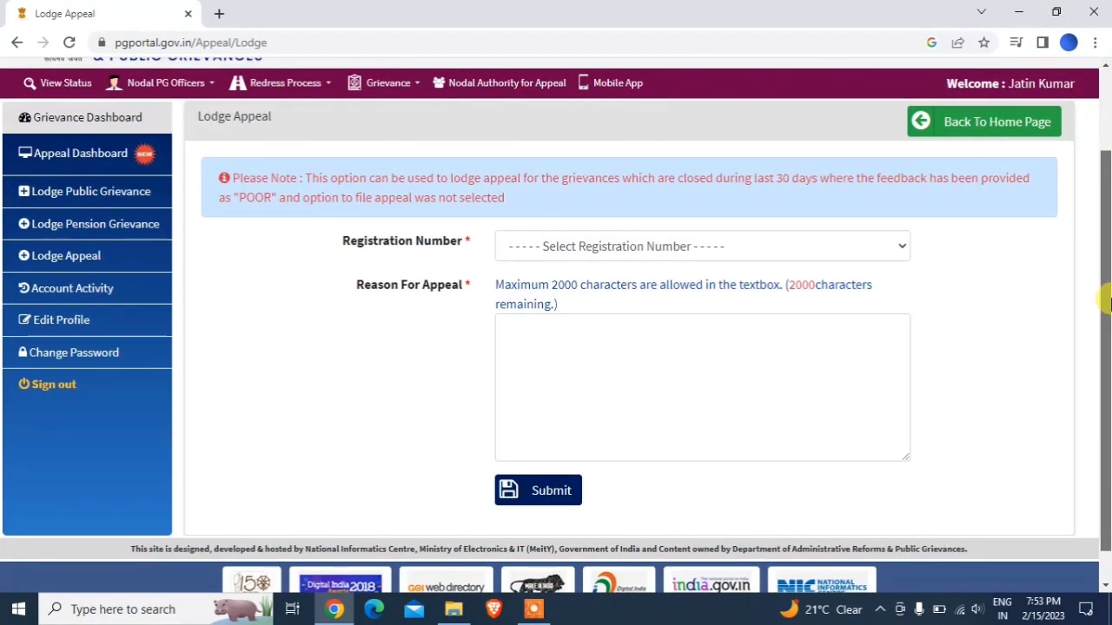
{"action": "left_click_drag", "start_coordinate": [1105, 299], "coordinate": [1103, 247]}
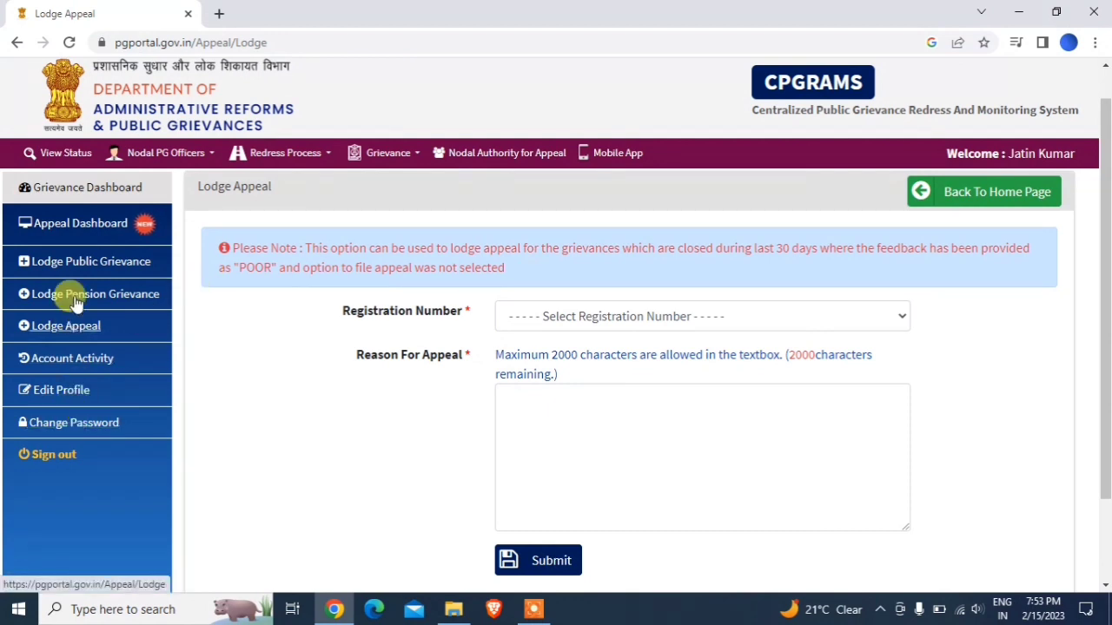
- Sign out of the CPGRAMS account from the left sidebar
{"action": "left_click", "coordinate": [48, 451]}
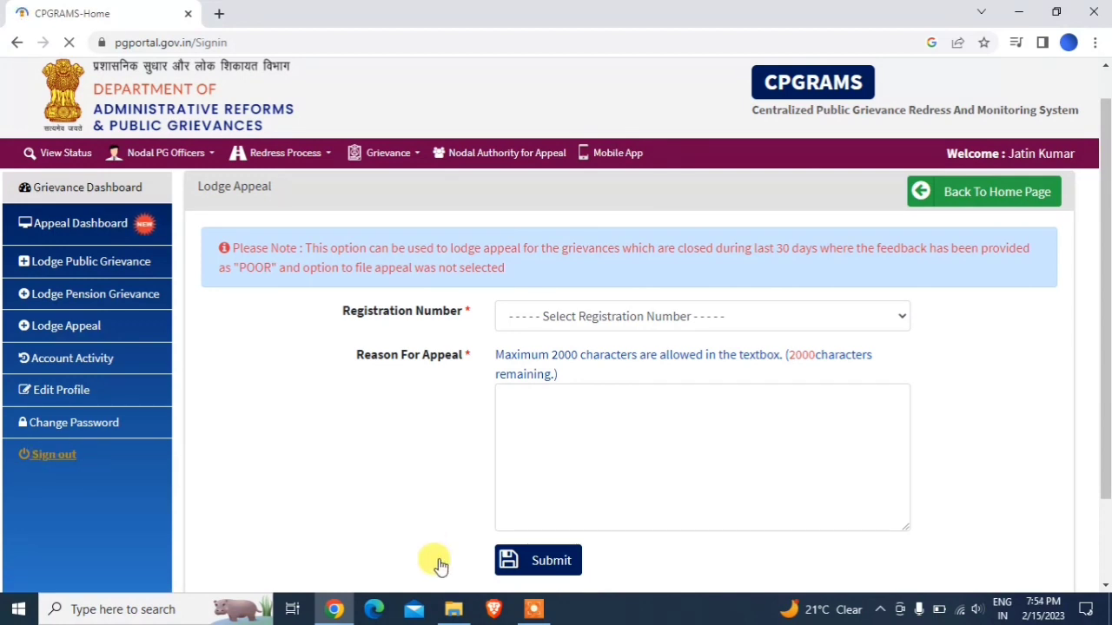
{"action": "mouse_move", "coordinate": [533, 609]}
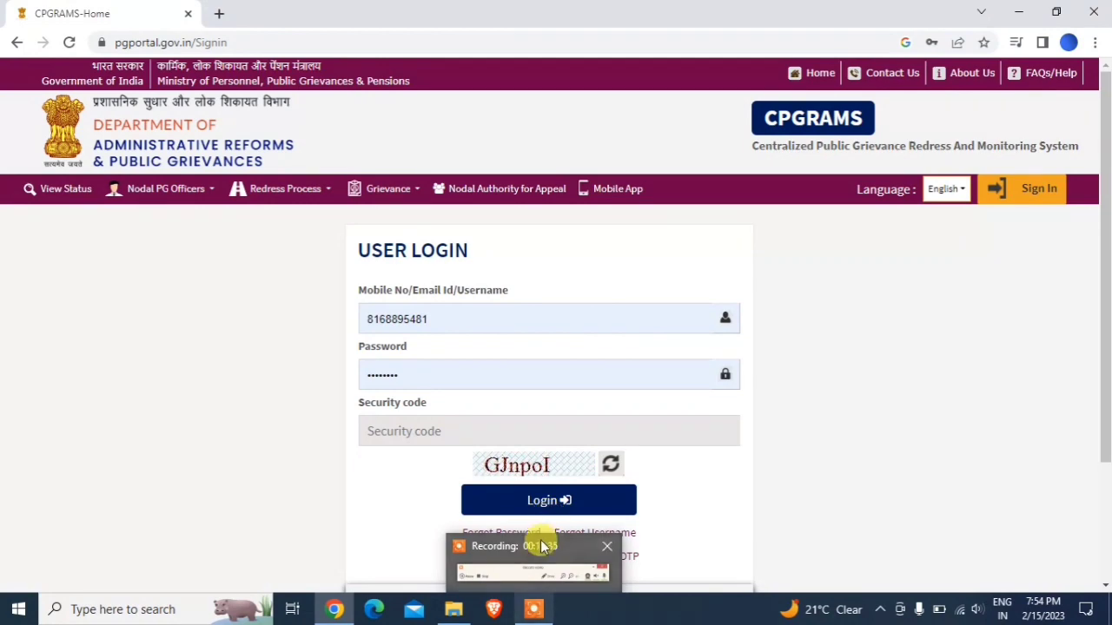